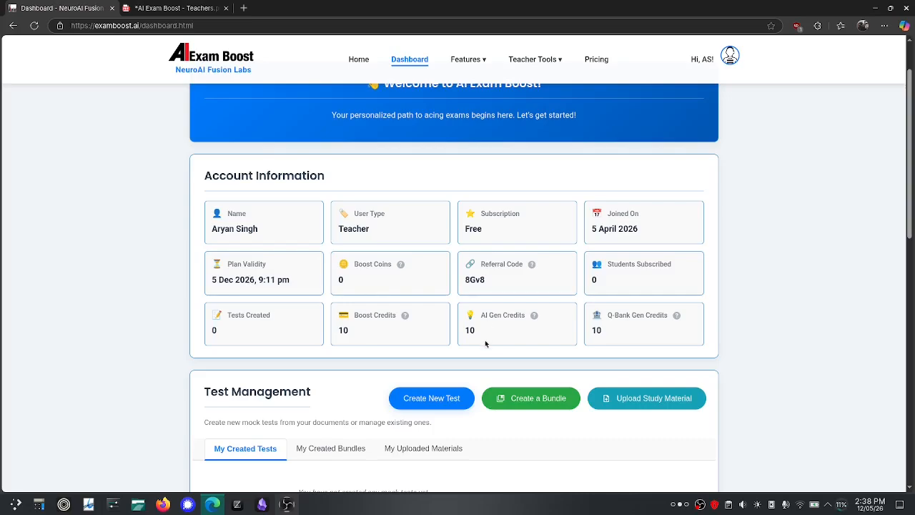
- Start creating a new test from the dashboard's Test Management section
{"action": "scroll", "coordinate": [485, 344], "scroll_direction": "down", "scroll_amount": 2}
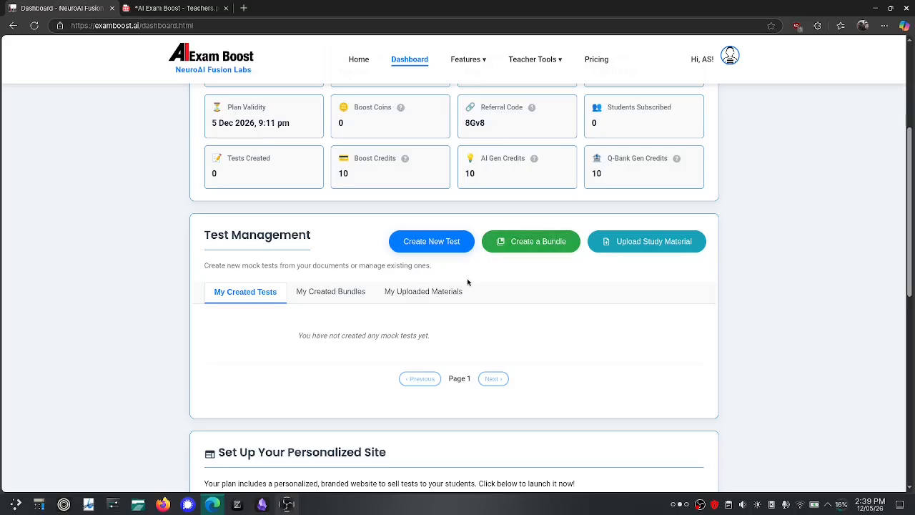
{"action": "scroll", "coordinate": [439, 310], "scroll_direction": "down", "scroll_amount": 1}
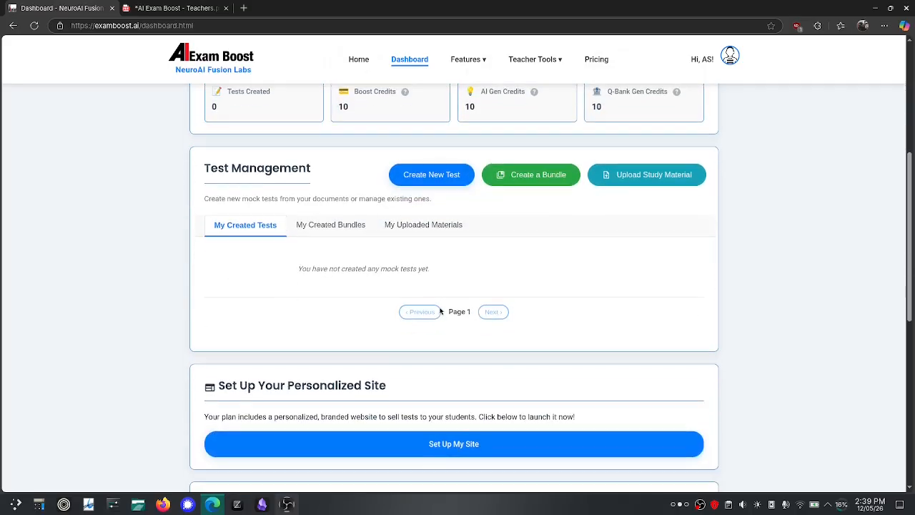
{"action": "scroll", "coordinate": [439, 310], "scroll_direction": "down", "scroll_amount": 2}
{"action": "scroll", "coordinate": [442, 312], "scroll_direction": "up", "scroll_amount": 4}
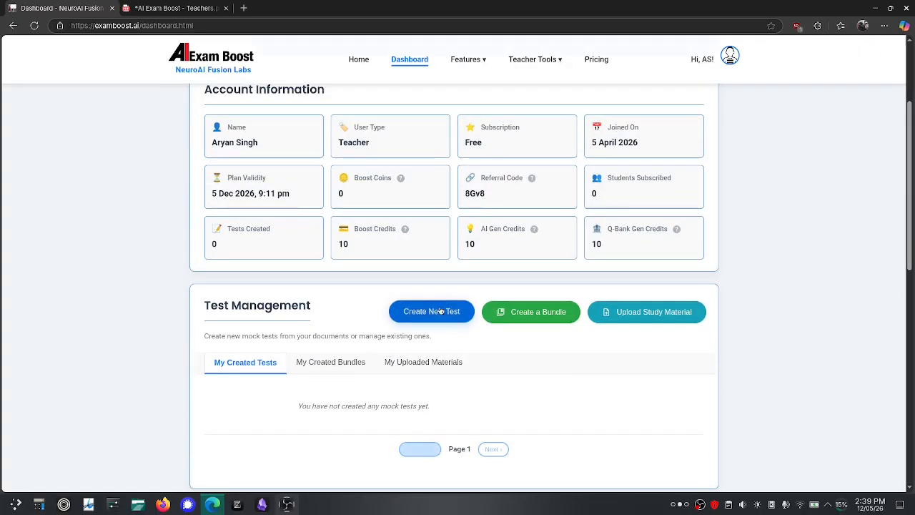
{"action": "left_click", "coordinate": [428, 311]}
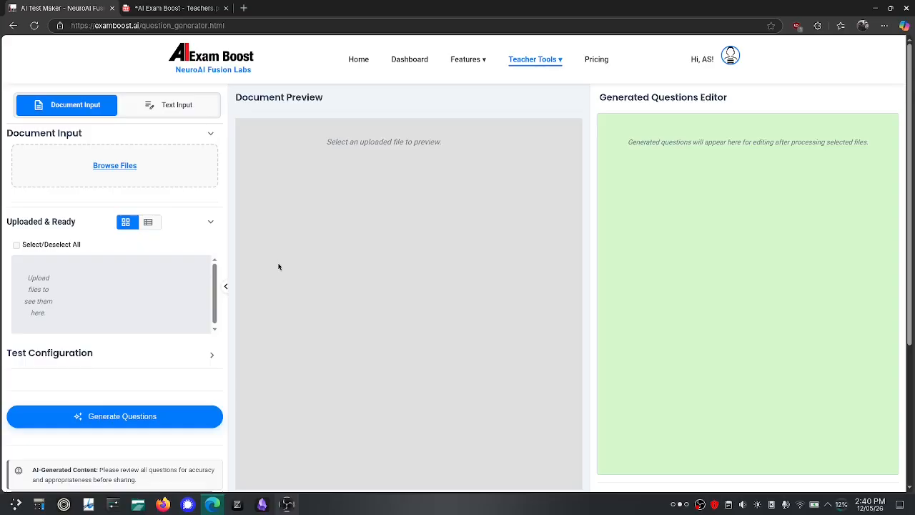
- Search the web in a new tab for "ncert physics class 10 chapter human eye"
{"action": "key", "text": "ctrl+t"}
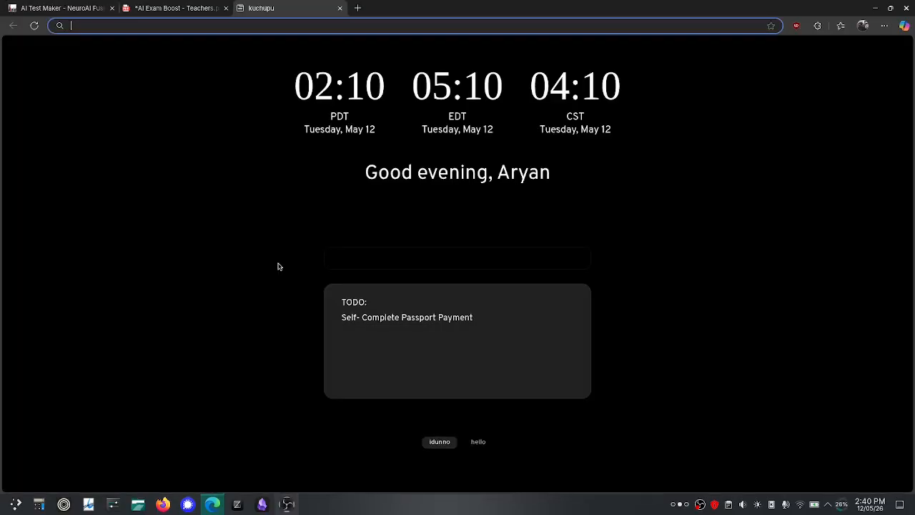
{"action": "type", "text": "ncee"}
{"action": "key", "text": "BackSpace"}
{"action": "type", "text": "rt physics class 11"}
{"action": "key", "text": "BackSpace"}
{"action": "type", "text": "0"}
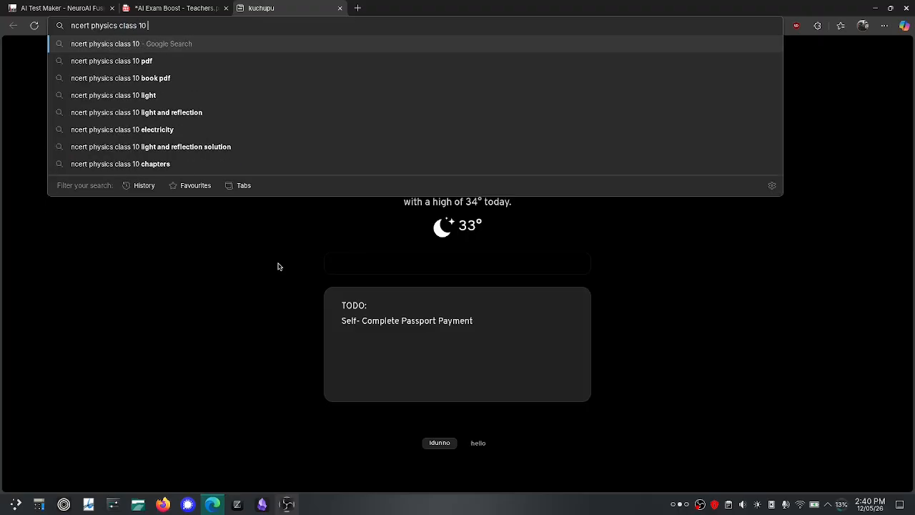
{"action": "type", "text": " chapter"}
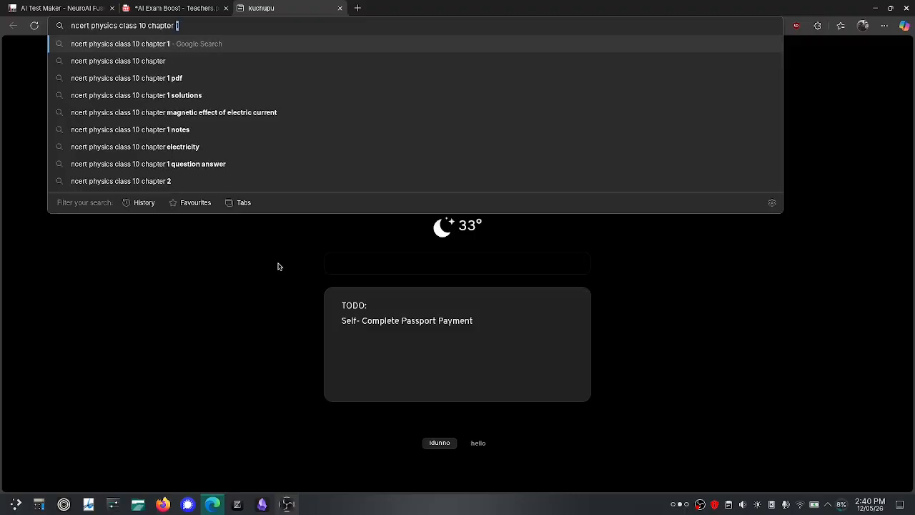
{"action": "type", "text": "human eye"}
{"action": "key", "text": "Return"}
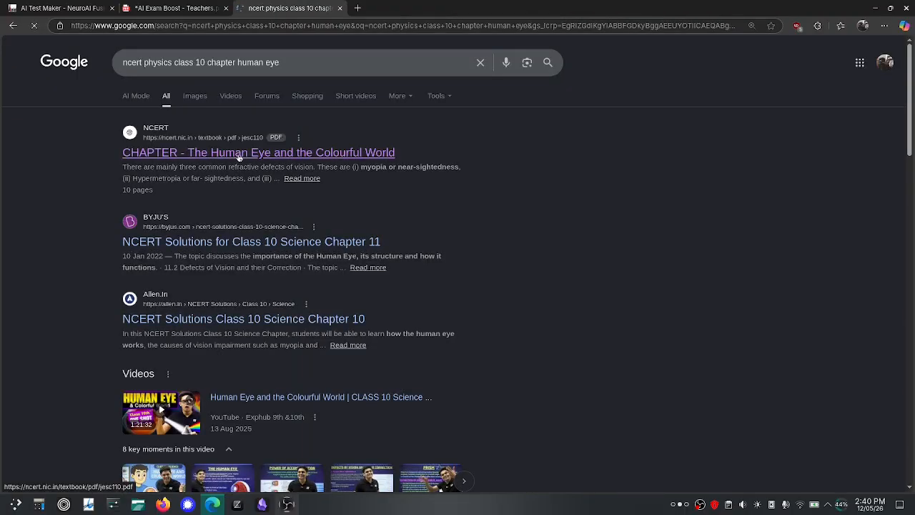
- Open the NCERT PDF chapter "The Human Eye and the Colourful World" and skim its first pages
{"action": "left_click", "coordinate": [199, 156]}
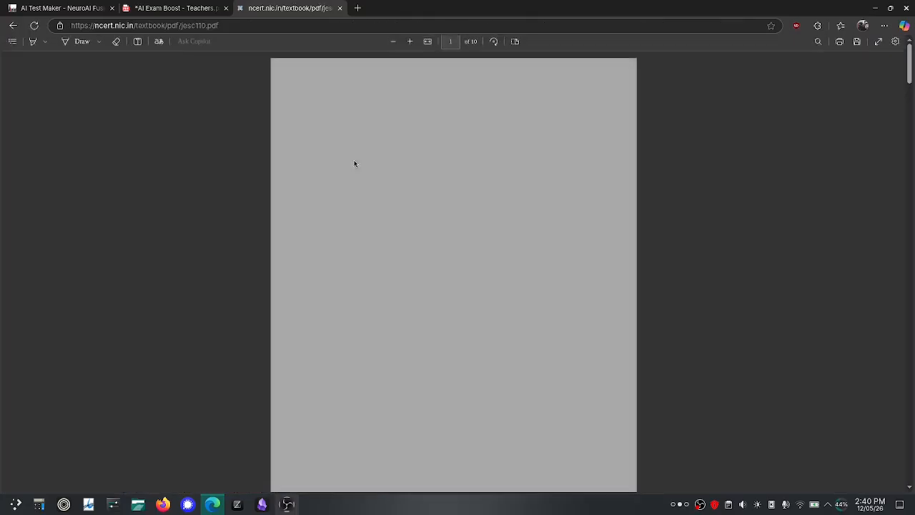
{"action": "scroll", "coordinate": [359, 236], "scroll_direction": "down", "scroll_amount": 10}
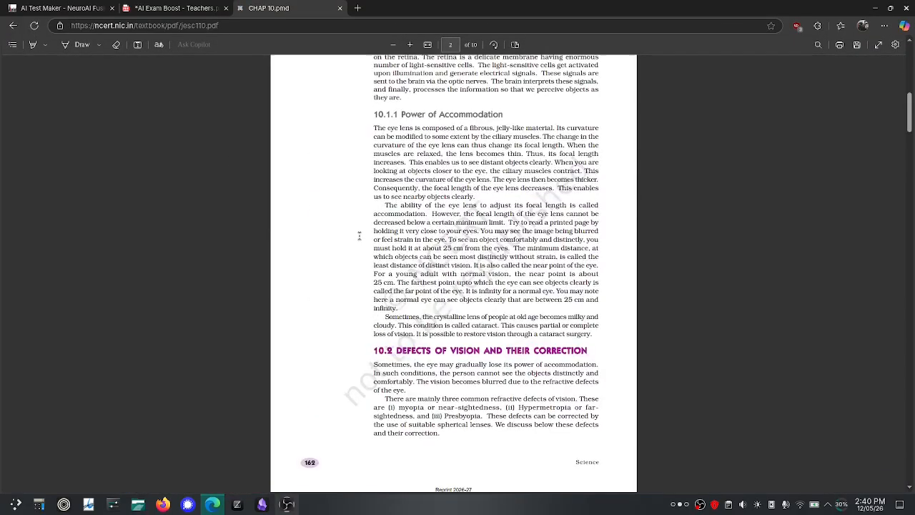
{"action": "scroll", "coordinate": [359, 236], "scroll_direction": "up", "scroll_amount": 10}
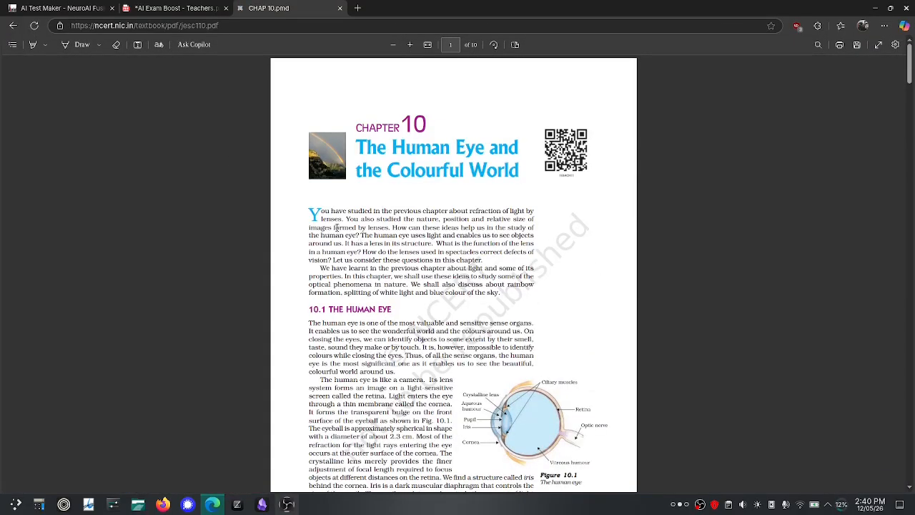
- Return to the AI Test Maker and upload humaneye.pdf as the source document
{"action": "left_click", "coordinate": [76, 10]}
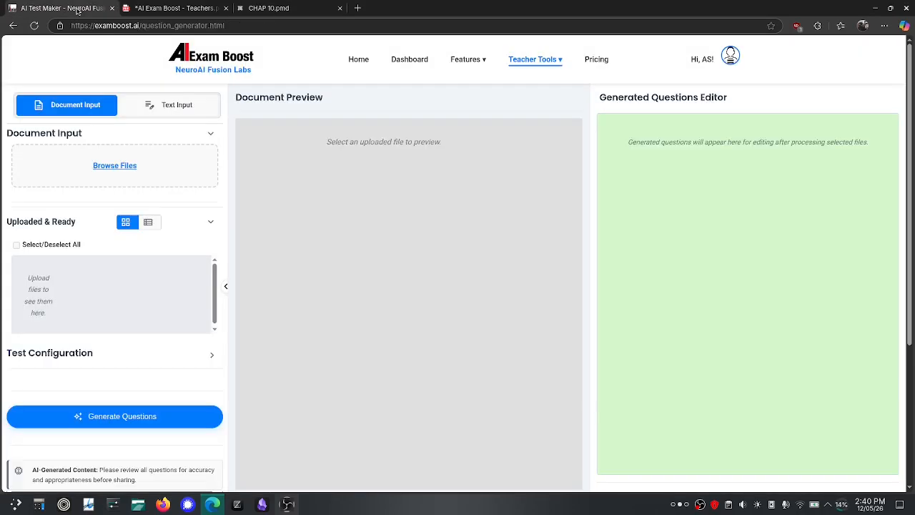
{"action": "left_click", "coordinate": [113, 166]}
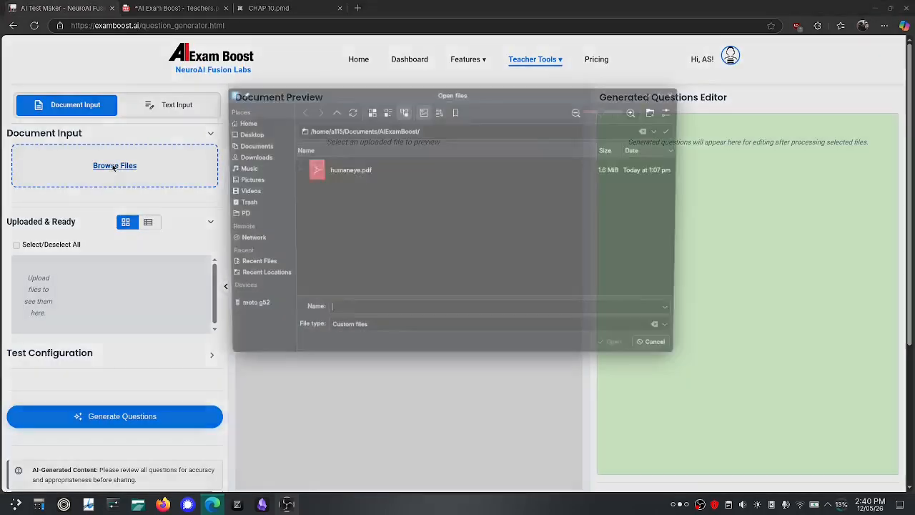
{"action": "left_click", "coordinate": [358, 179]}
{"action": "double_click", "coordinate": [358, 180]}
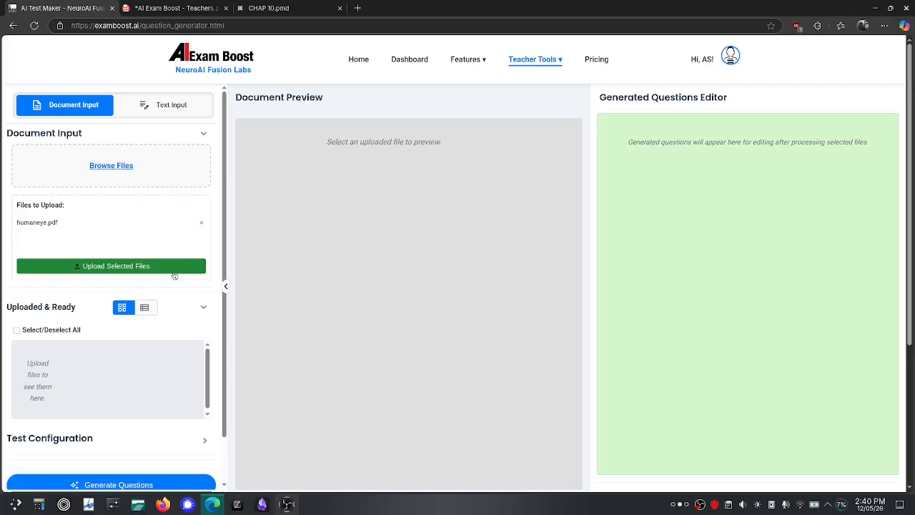
{"action": "left_click", "coordinate": [105, 266]}
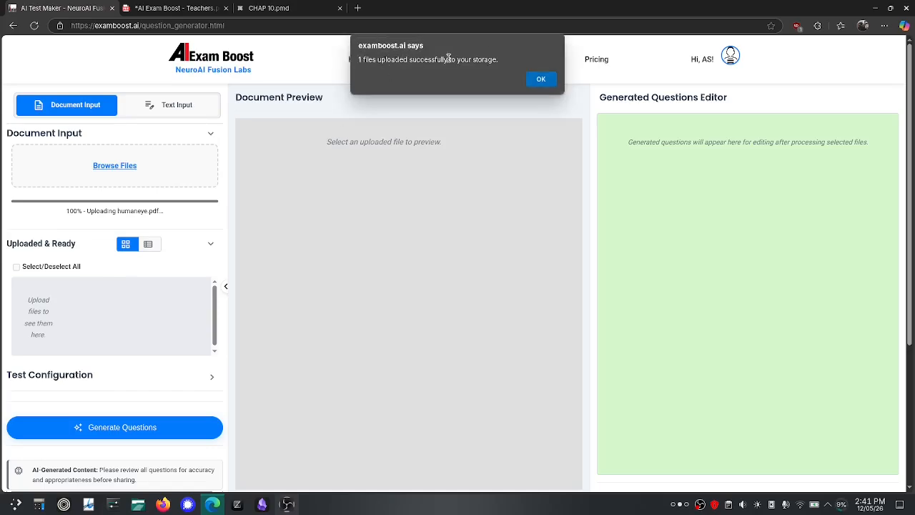
{"action": "left_click", "coordinate": [542, 79]}
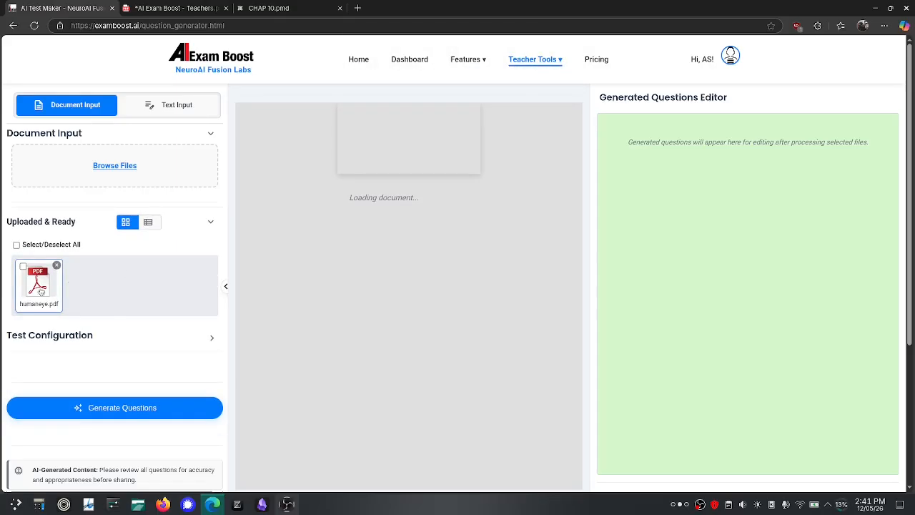
- Select all uploaded files for question generation and look over the humaneye.pdf preview
{"action": "scroll", "coordinate": [102, 276], "scroll_direction": "down", "scroll_amount": 2}
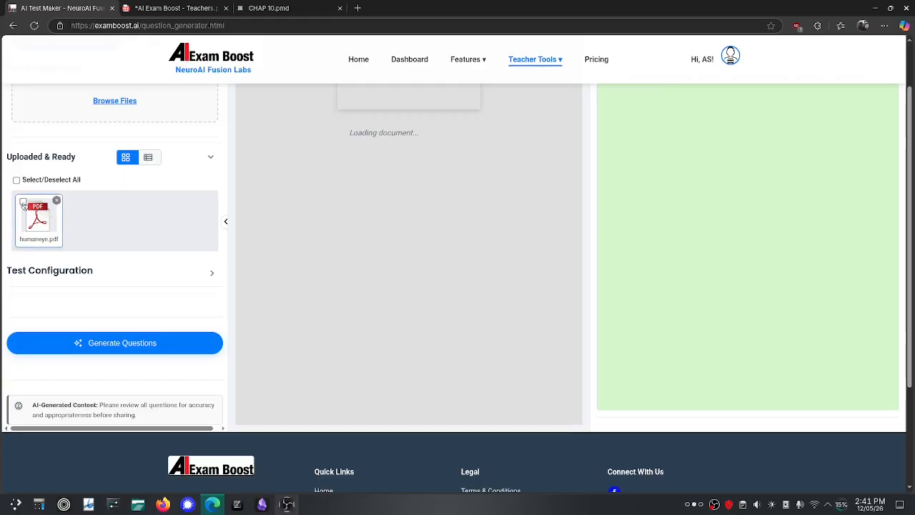
{"action": "left_click", "coordinate": [17, 181]}
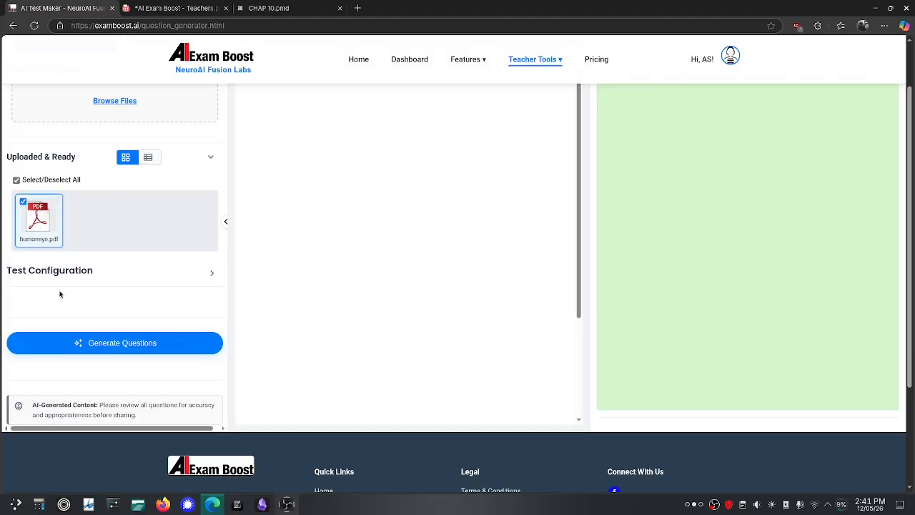
{"action": "scroll", "coordinate": [336, 254], "scroll_direction": "down", "scroll_amount": 2}
{"action": "scroll", "coordinate": [336, 254], "scroll_direction": "up", "scroll_amount": 2}
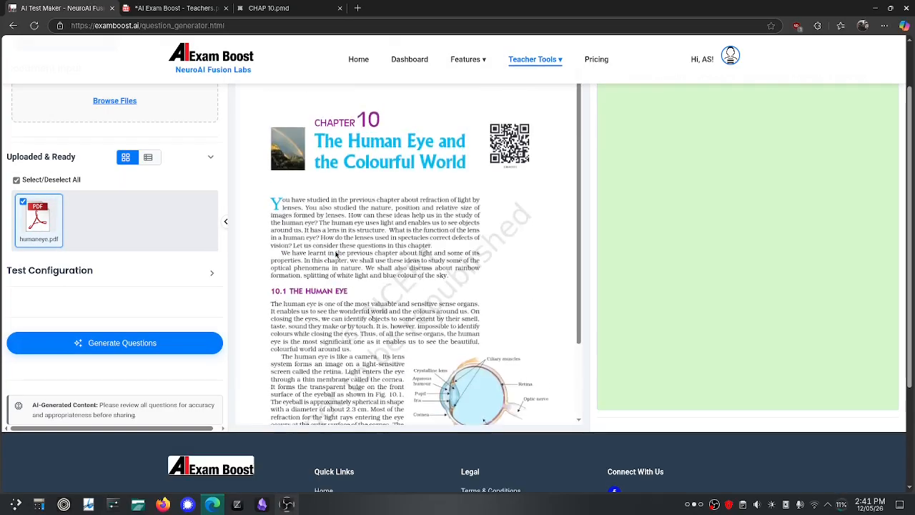
{"action": "scroll", "coordinate": [112, 327], "scroll_direction": "down", "scroll_amount": 2}
{"action": "scroll", "coordinate": [112, 327], "scroll_direction": "up", "scroll_amount": 2}
{"action": "scroll", "coordinate": [112, 327], "scroll_direction": "up", "scroll_amount": 1}
- Expand the test configuration in full-screen view and set the generation mode to Generate New
{"action": "left_click", "coordinate": [152, 296]}
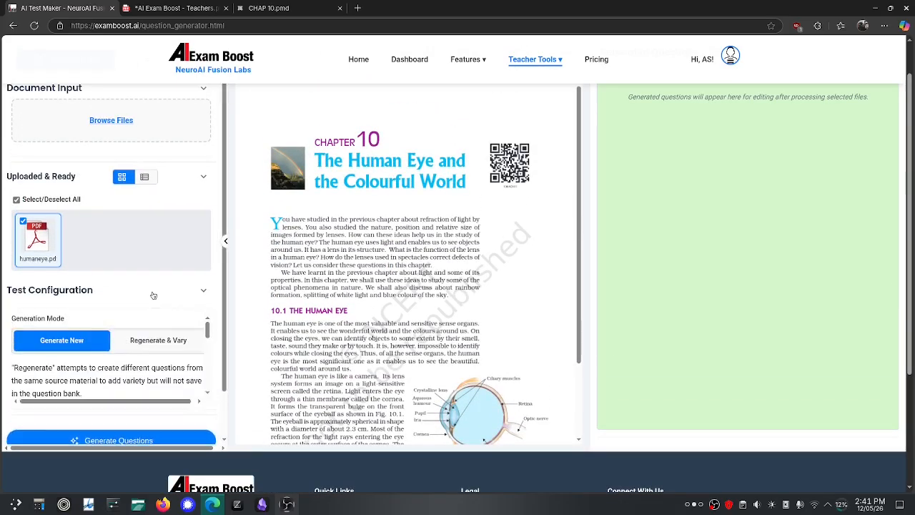
{"action": "scroll", "coordinate": [155, 325], "scroll_direction": "down", "scroll_amount": 1}
{"action": "scroll", "coordinate": [156, 326], "scroll_direction": "up", "scroll_amount": 1}
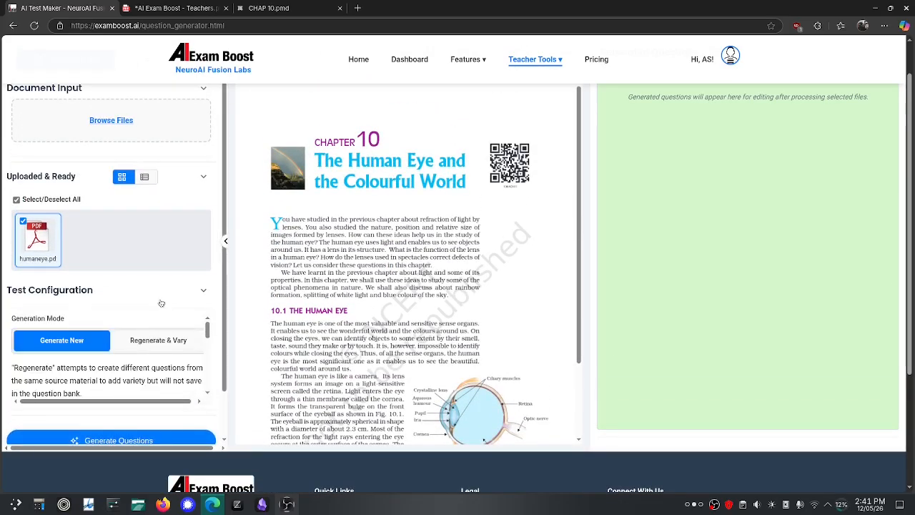
{"action": "scroll", "coordinate": [161, 304], "scroll_direction": "down", "scroll_amount": 1}
{"action": "key", "text": "F11"}
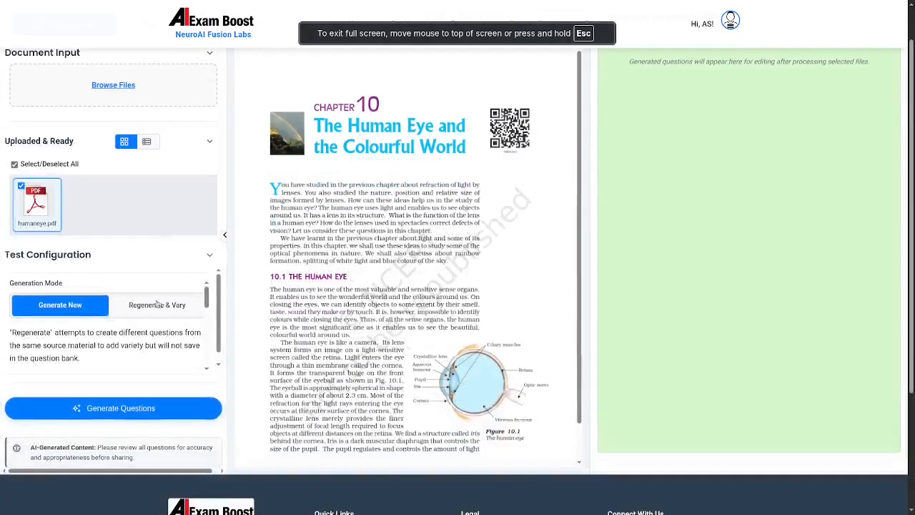
{"action": "left_click", "coordinate": [116, 309]}
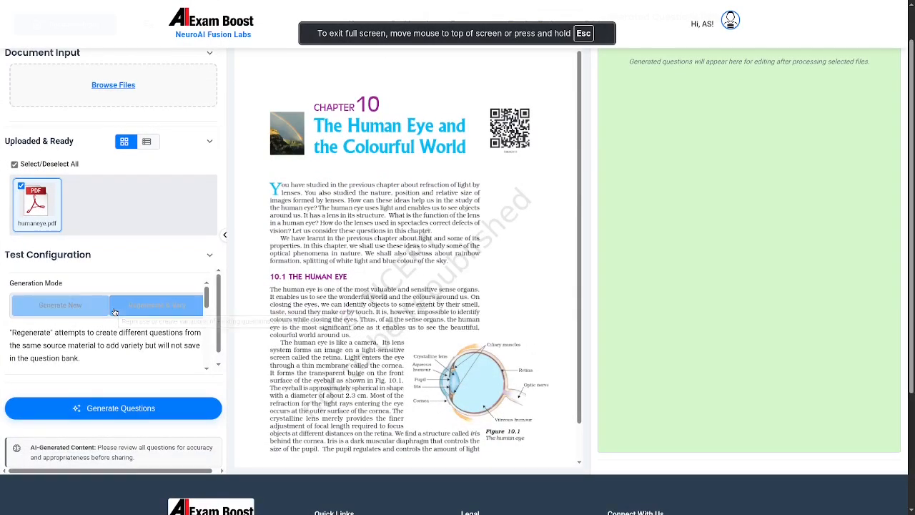
{"action": "left_click", "coordinate": [72, 307]}
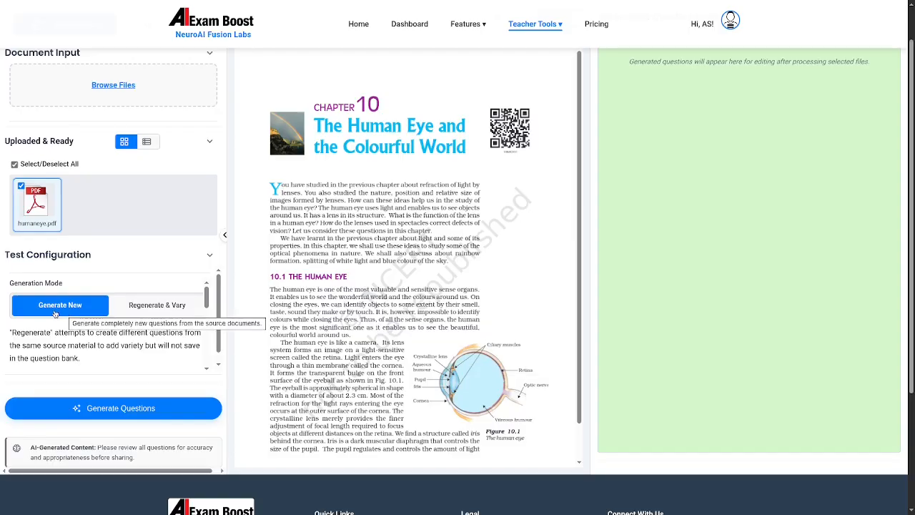
{"action": "scroll", "coordinate": [259, 280], "scroll_direction": "down", "scroll_amount": 1}
{"action": "scroll", "coordinate": [259, 280], "scroll_direction": "up", "scroll_amount": 1}
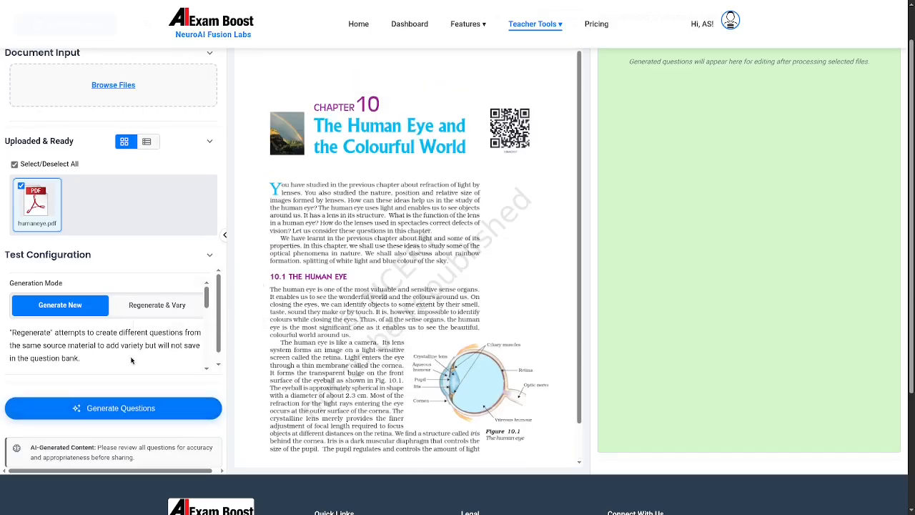
- Enter ABC School as the institution and Class 10 as the class/grade in the test configuration
{"action": "scroll", "coordinate": [131, 360], "scroll_direction": "down", "scroll_amount": 5}
{"action": "scroll", "coordinate": [131, 360], "scroll_direction": "up", "scroll_amount": 2}
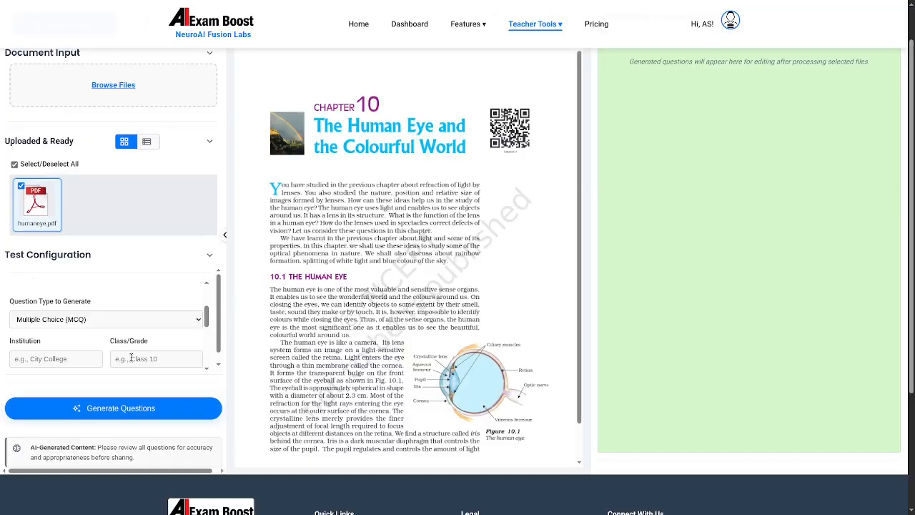
{"action": "left_click", "coordinate": [72, 345]}
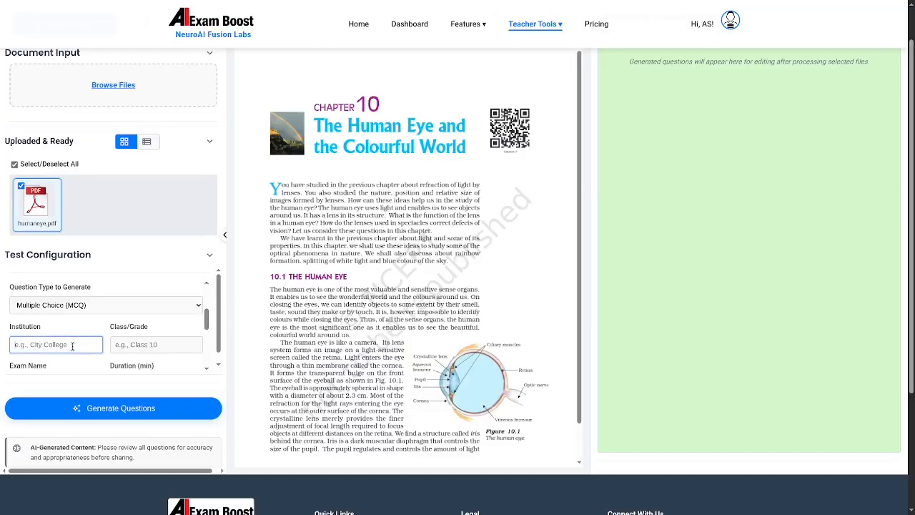
{"action": "type", "text": "A"}
{"action": "key", "text": "BackSpace"}
{"action": "type", "text": "AB"}
{"action": "type", "text": "cho"}
{"action": "left_click", "coordinate": [160, 345]}
{"action": "type", "text": "Class 10"}
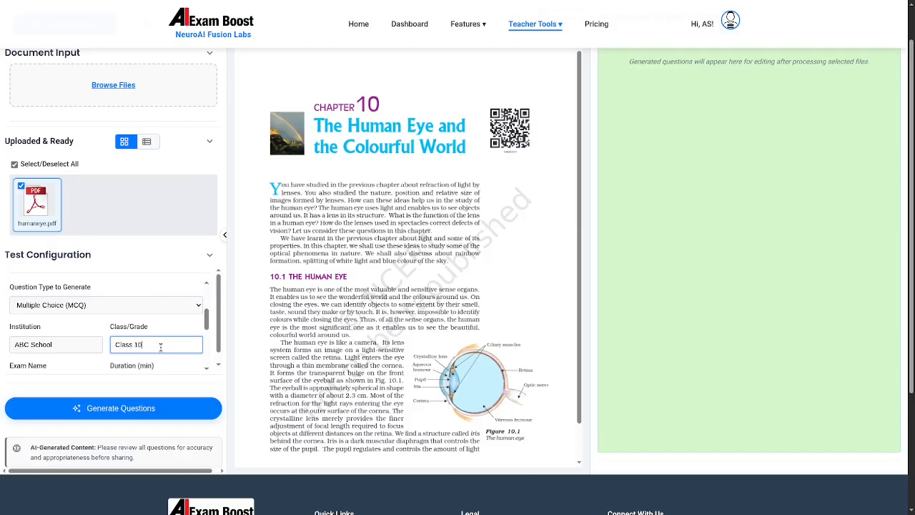
- Name the exam Midterm and set its duration to 20 minutes
{"action": "scroll", "coordinate": [160, 345], "scroll_direction": "down", "scroll_amount": 2}
{"action": "left_click", "coordinate": [60, 322]}
{"action": "type", "text": "Ph"}
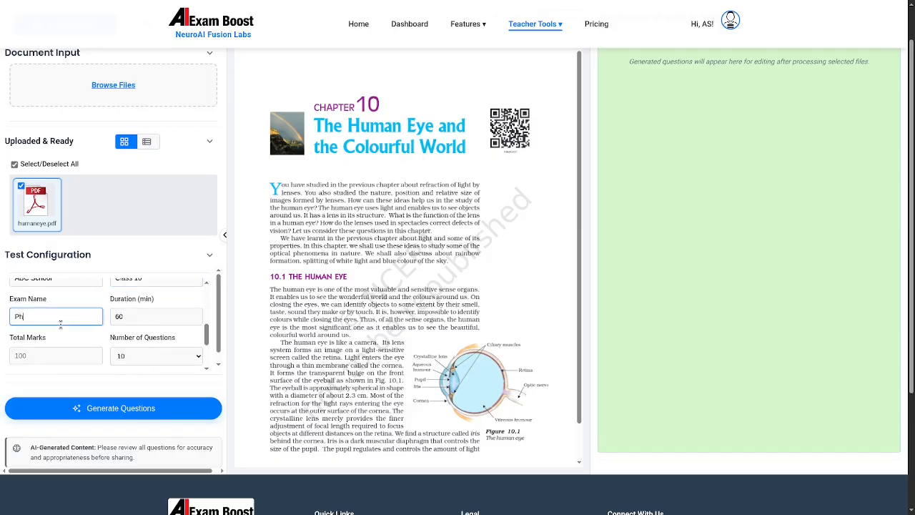
{"action": "key", "text": "BackSpace"}
{"action": "key", "text": "BackSpace"}
{"action": "type", "text": "Midtw"}
{"action": "key", "text": "BackSpace"}
{"action": "type", "text": "erm"}
{"action": "left_click", "coordinate": [164, 321]}
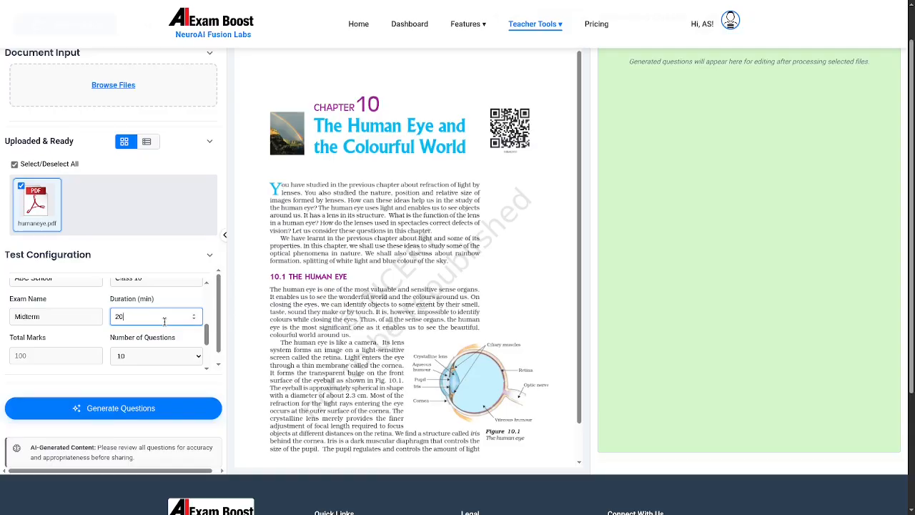
- Set the total marks to 10 and the number of questions to 10
{"action": "left_click", "coordinate": [84, 355]}
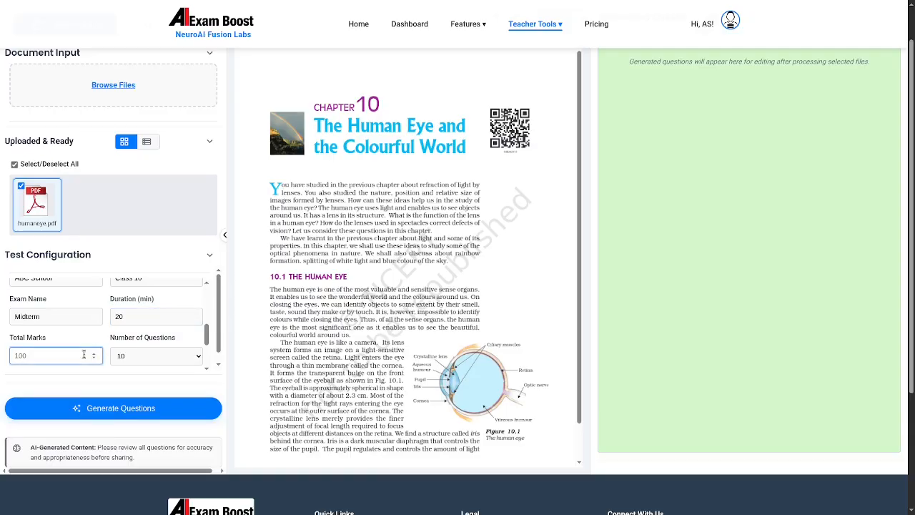
{"action": "scroll", "coordinate": [84, 355], "scroll_direction": "down", "scroll_amount": 2}
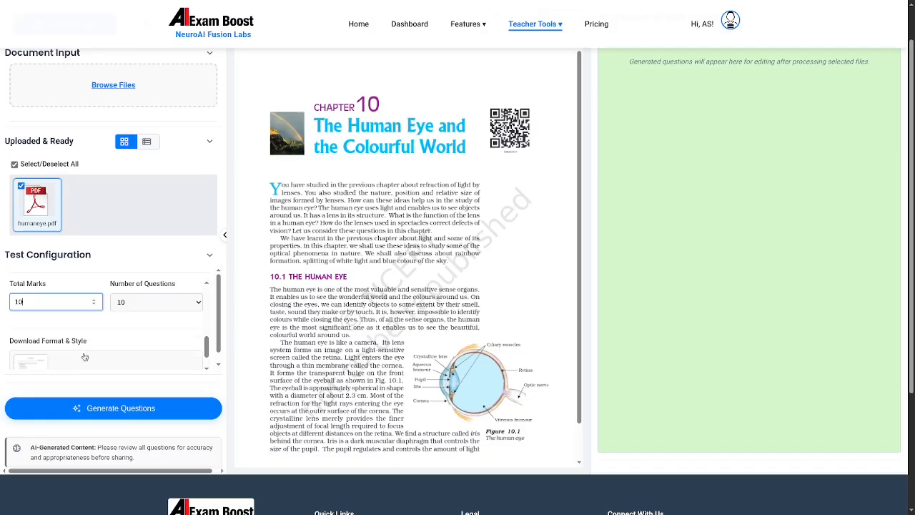
{"action": "left_click", "coordinate": [149, 303]}
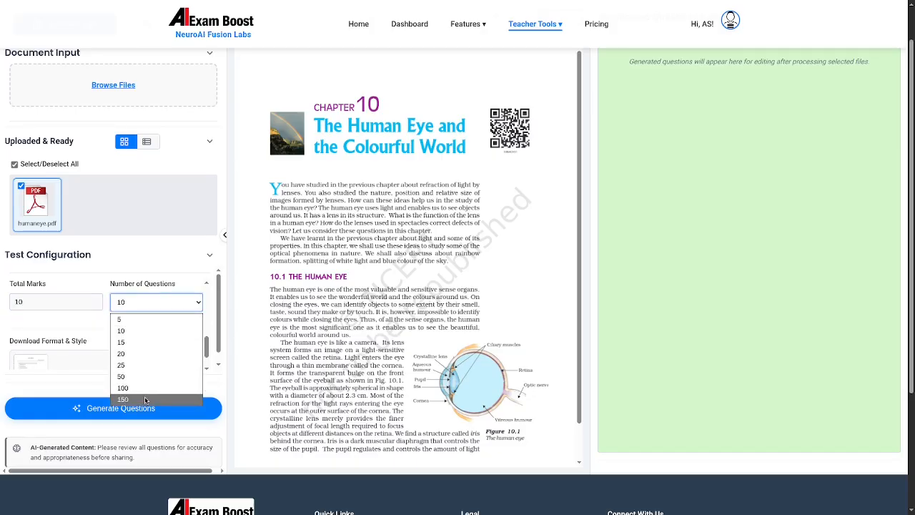
{"action": "left_click", "coordinate": [156, 331]}
- Choose the Classic PDF template as the test's download format and style
{"action": "scroll", "coordinate": [95, 334], "scroll_direction": "down", "scroll_amount": 1}
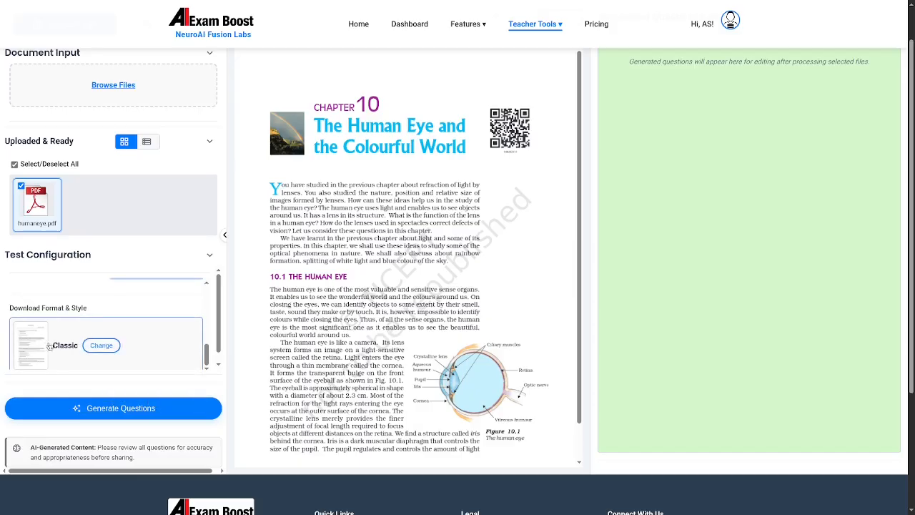
{"action": "left_click", "coordinate": [102, 350]}
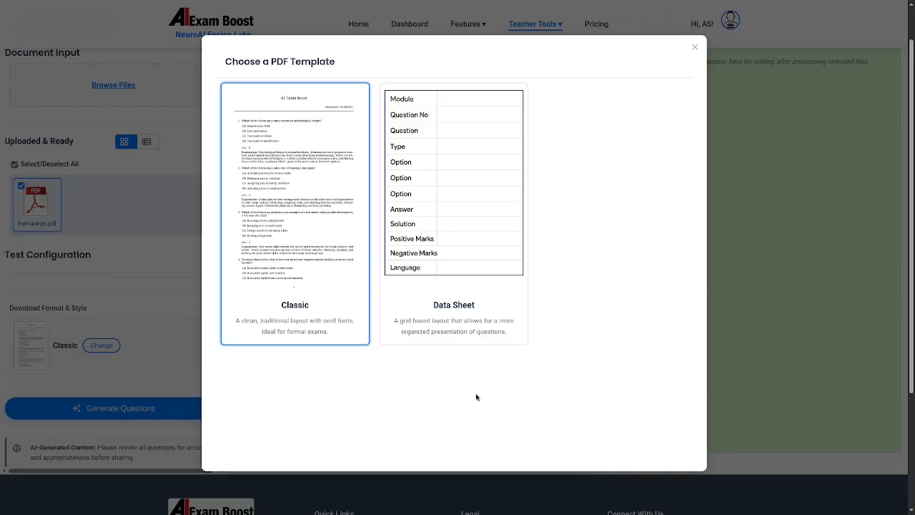
{"action": "left_click", "coordinate": [326, 333]}
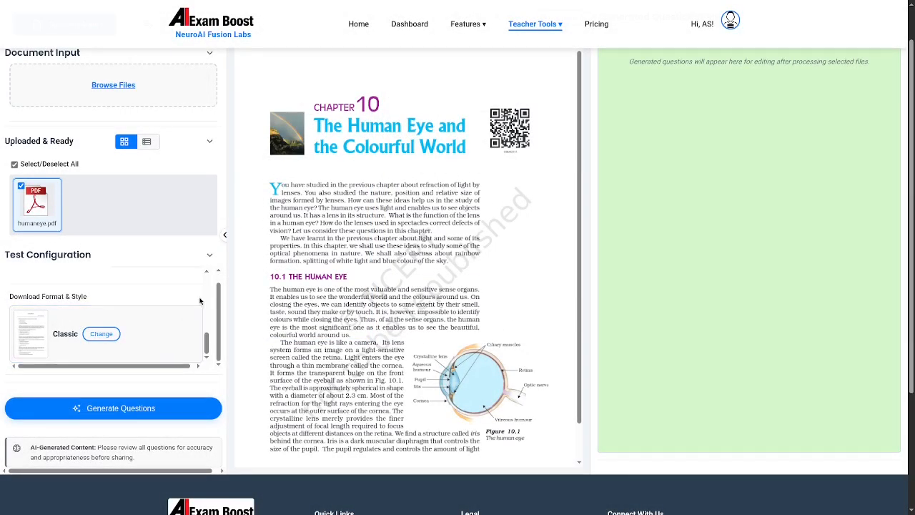
{"action": "scroll", "coordinate": [179, 336], "scroll_direction": "down", "scroll_amount": 2}
{"action": "scroll", "coordinate": [200, 301], "scroll_direction": "up", "scroll_amount": 1}
{"action": "scroll", "coordinate": [200, 301], "scroll_direction": "up", "scroll_amount": 1}
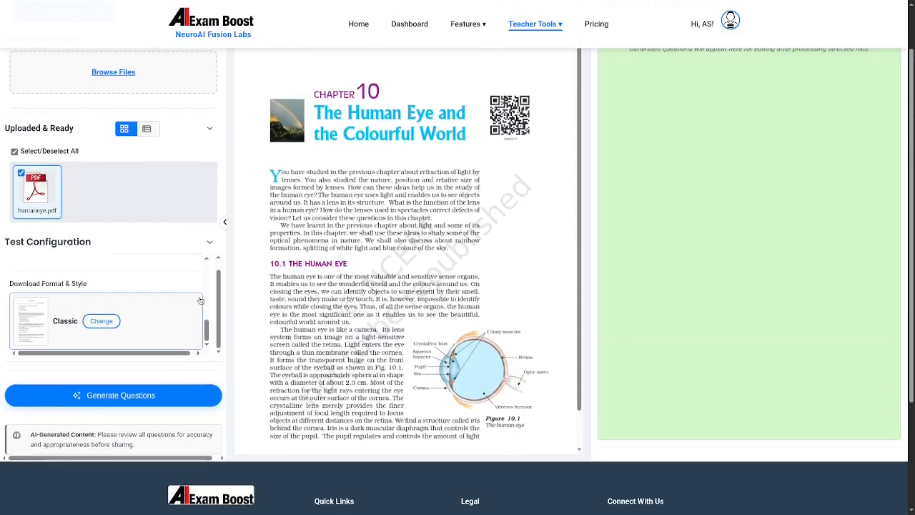
- Generate the questions from humaneye.pdf with the configured test settings
{"action": "left_click", "coordinate": [154, 394]}
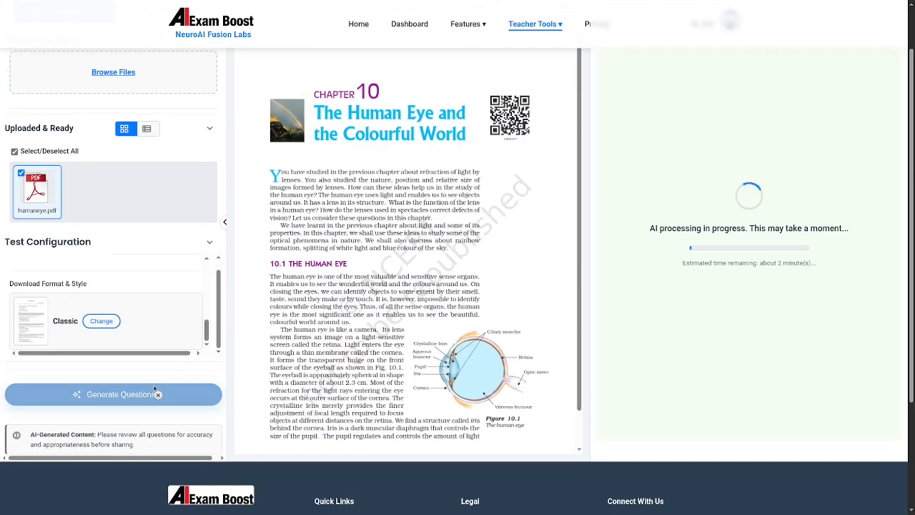
{"action": "scroll", "coordinate": [401, 349], "scroll_direction": "down", "scroll_amount": 1}
{"action": "scroll", "coordinate": [401, 349], "scroll_direction": "up", "scroll_amount": 1}
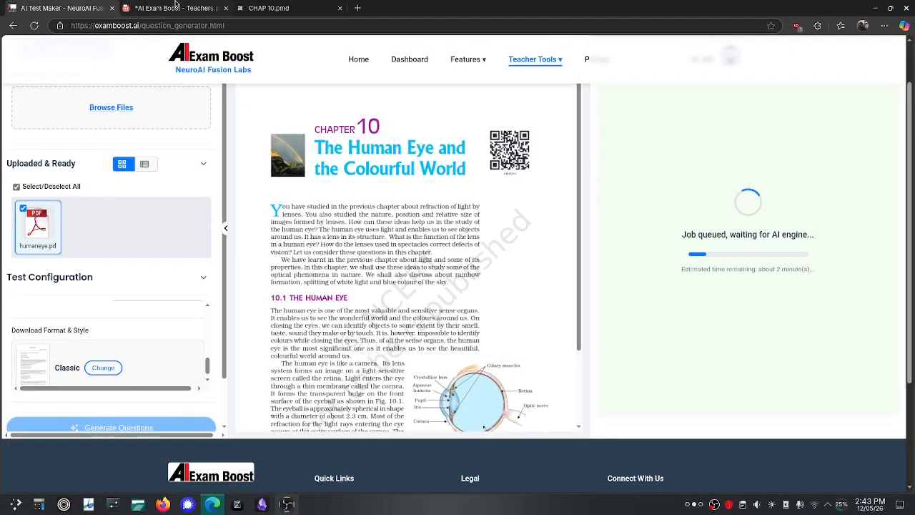
- Switch to the AI Exam Boost Teachers PDF and look through its solution, Why AI Exam Boost and statistics slides
{"action": "left_click", "coordinate": [175, 8]}
{"action": "scroll", "coordinate": [179, 206], "scroll_direction": "down", "scroll_amount": 3}
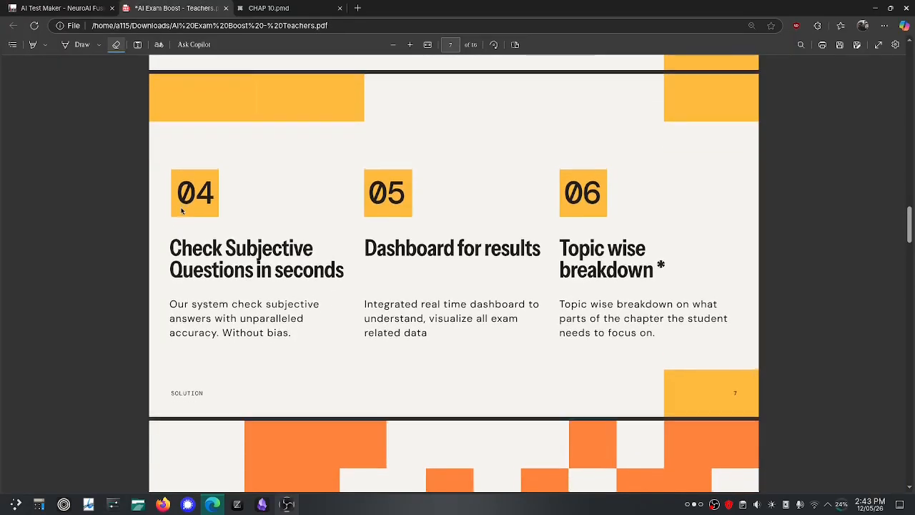
{"action": "scroll", "coordinate": [183, 210], "scroll_direction": "down", "scroll_amount": 2}
{"action": "scroll", "coordinate": [183, 210], "scroll_direction": "up", "scroll_amount": 4}
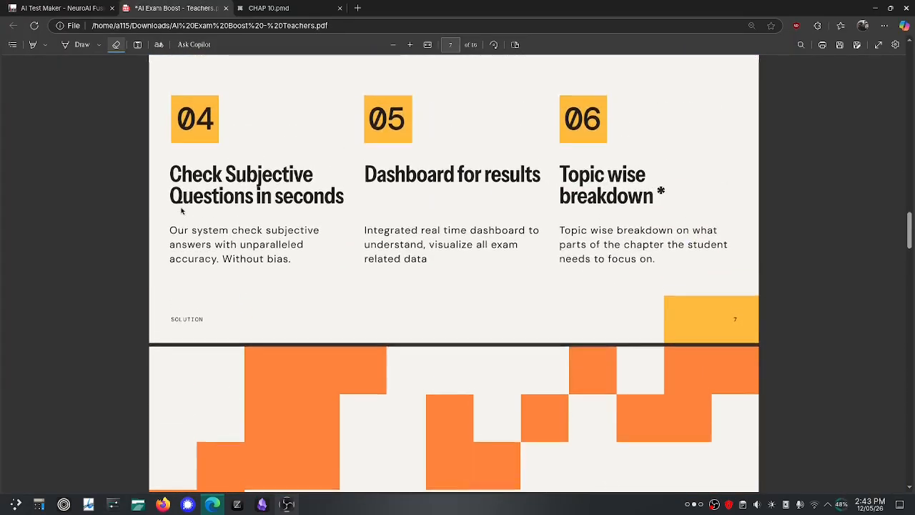
{"action": "scroll", "coordinate": [182, 211], "scroll_direction": "down", "scroll_amount": 1}
{"action": "scroll", "coordinate": [182, 210], "scroll_direction": "up", "scroll_amount": 2}
{"action": "scroll", "coordinate": [183, 211], "scroll_direction": "down", "scroll_amount": 8}
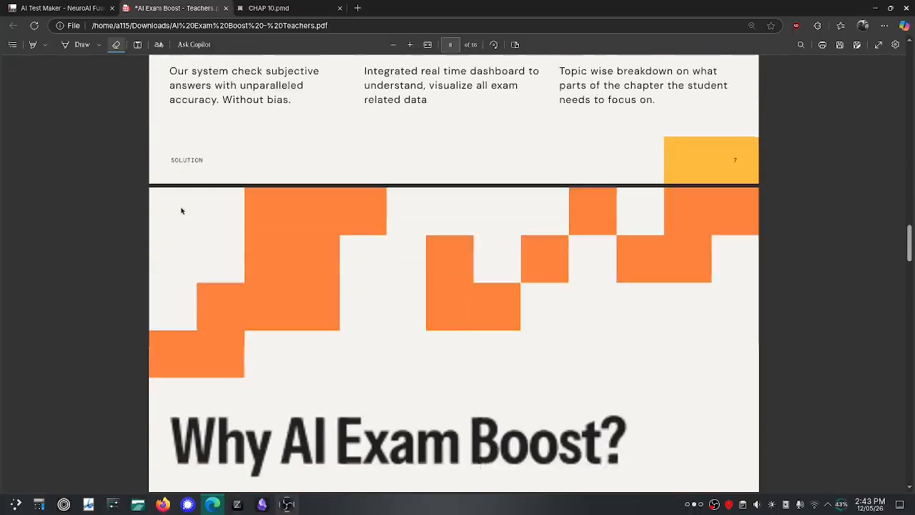
{"action": "scroll", "coordinate": [181, 211], "scroll_direction": "down", "scroll_amount": 14}
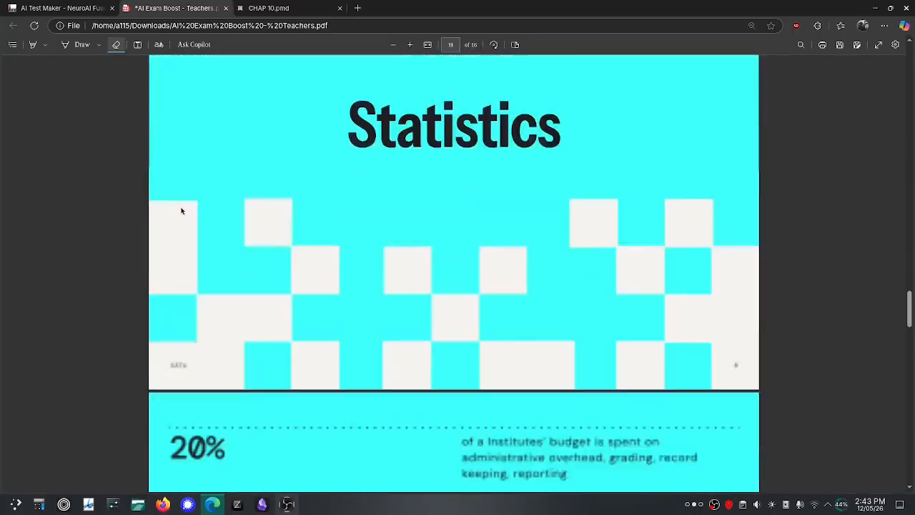
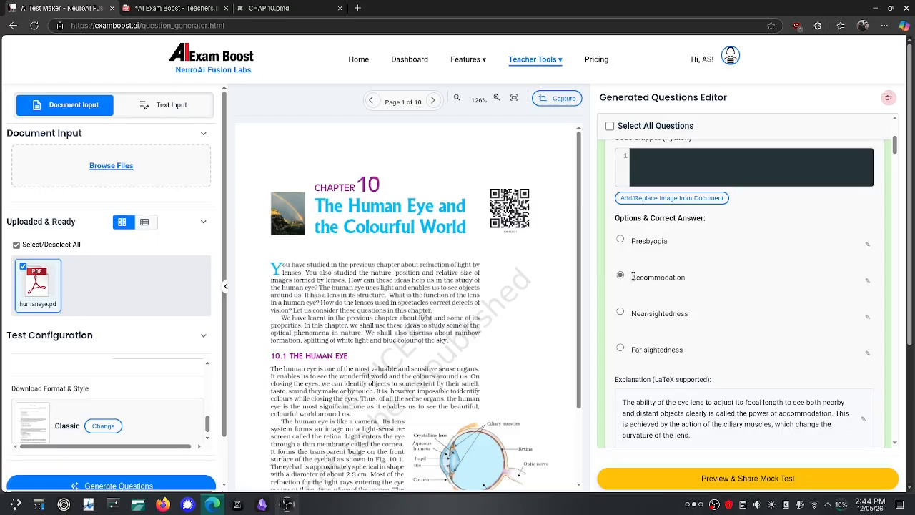
- Review the first three generated questions with their options, correct answers and explanations in the questions editor
{"action": "scroll", "coordinate": [621, 278], "scroll_direction": "down", "scroll_amount": 3}
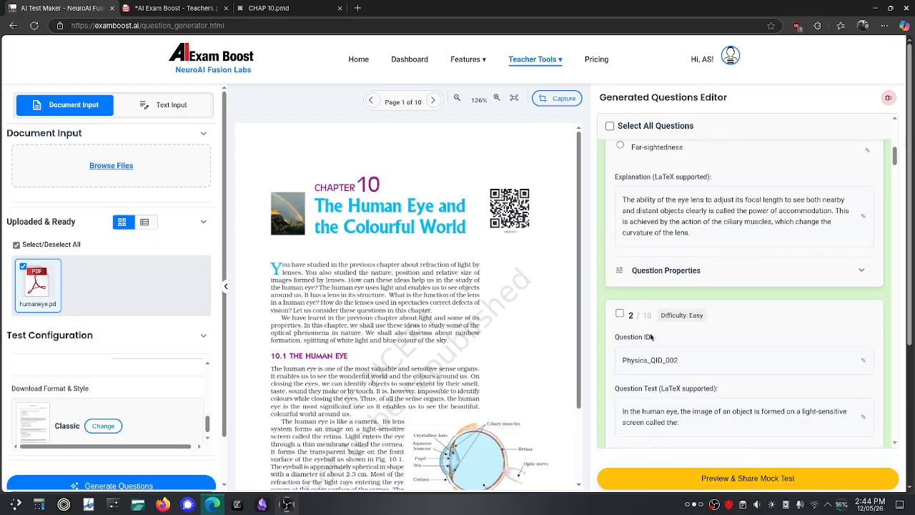
{"action": "scroll", "coordinate": [651, 336], "scroll_direction": "up", "scroll_amount": 5}
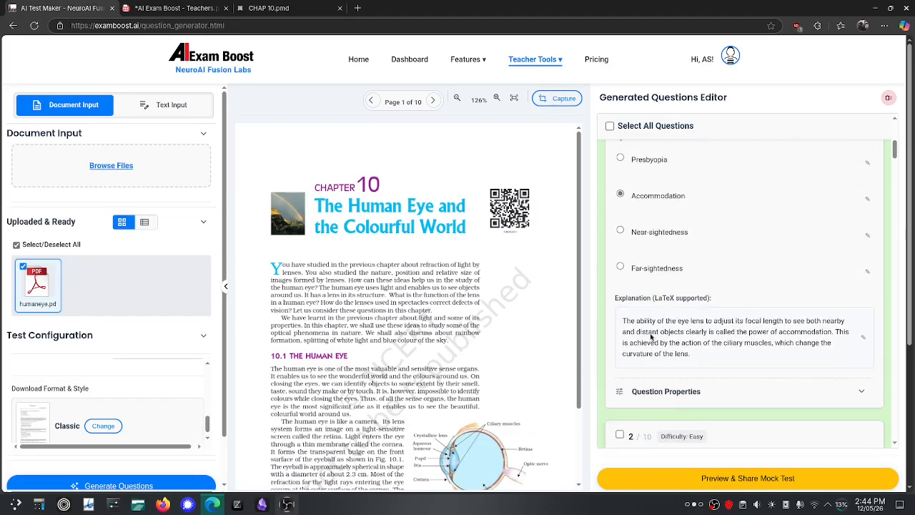
{"action": "scroll", "coordinate": [652, 337], "scroll_direction": "down", "scroll_amount": 1}
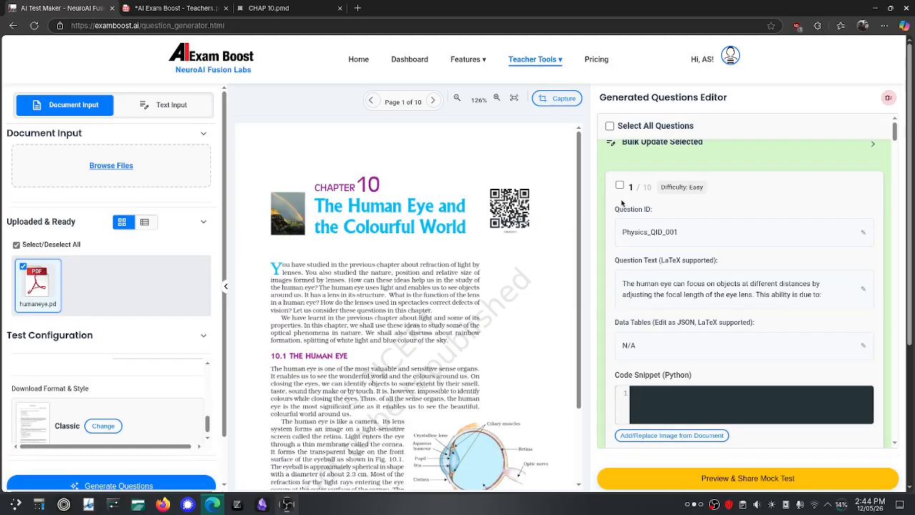
{"action": "scroll", "coordinate": [622, 203], "scroll_direction": "up", "scroll_amount": 1}
{"action": "scroll", "coordinate": [686, 322], "scroll_direction": "down", "scroll_amount": 7}
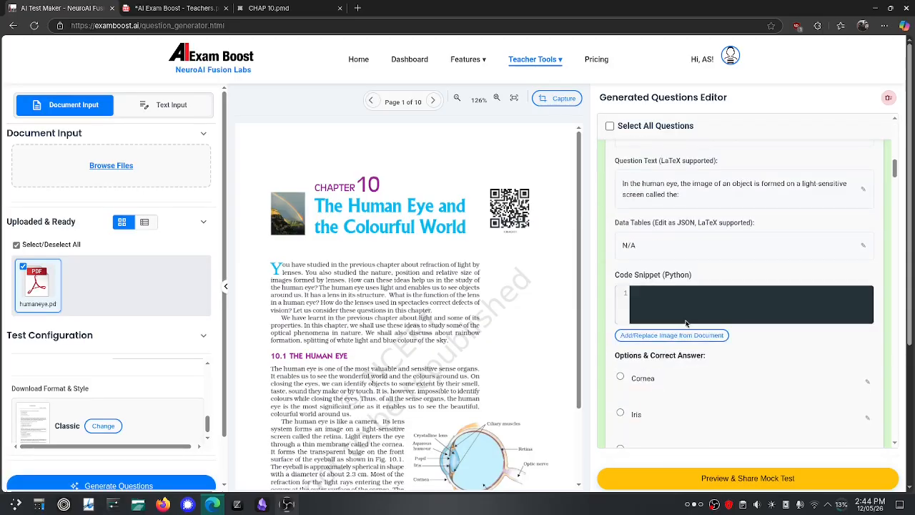
{"action": "scroll", "coordinate": [686, 322], "scroll_direction": "down", "scroll_amount": 6}
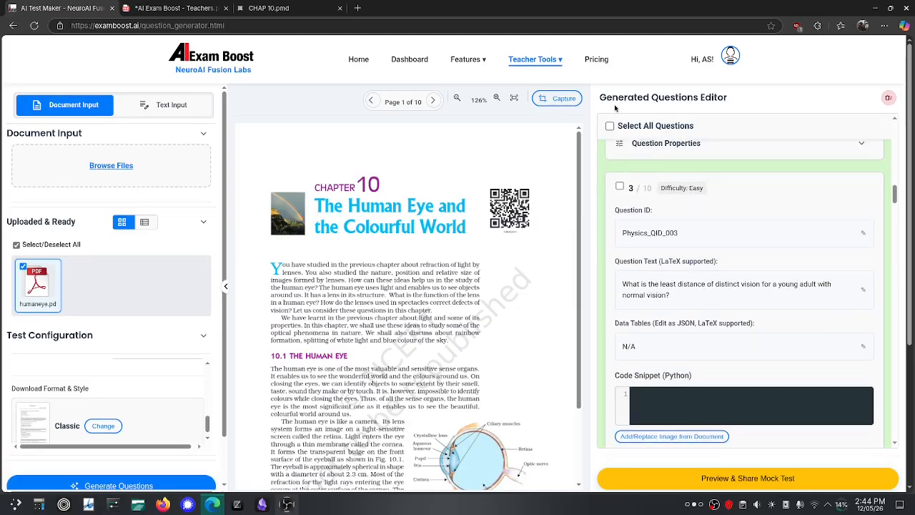
- Select all generated questions except question 3 and look through the rest up to the last question
{"action": "left_click", "coordinate": [609, 126]}
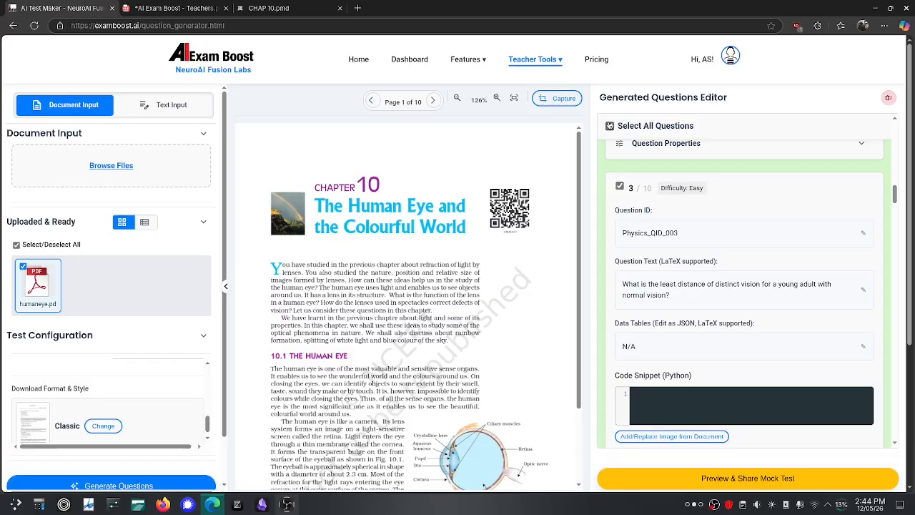
{"action": "left_click", "coordinate": [620, 188]}
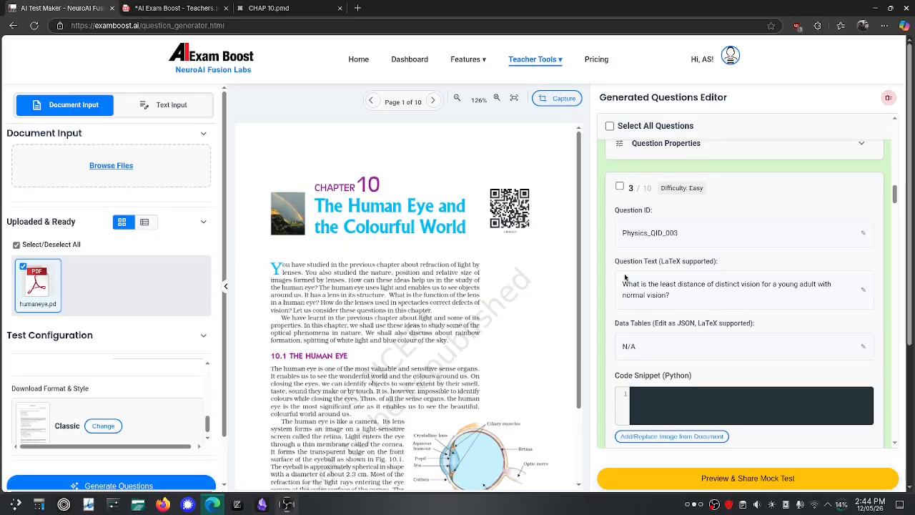
{"action": "scroll", "coordinate": [622, 214], "scroll_direction": "up", "scroll_amount": 8}
{"action": "scroll", "coordinate": [625, 277], "scroll_direction": "down", "scroll_amount": 10}
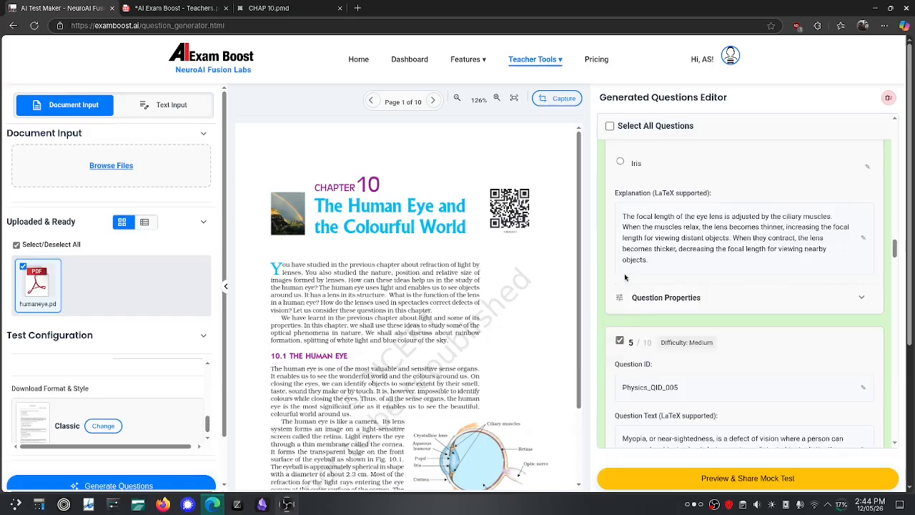
{"action": "scroll", "coordinate": [625, 277], "scroll_direction": "down", "scroll_amount": 10}
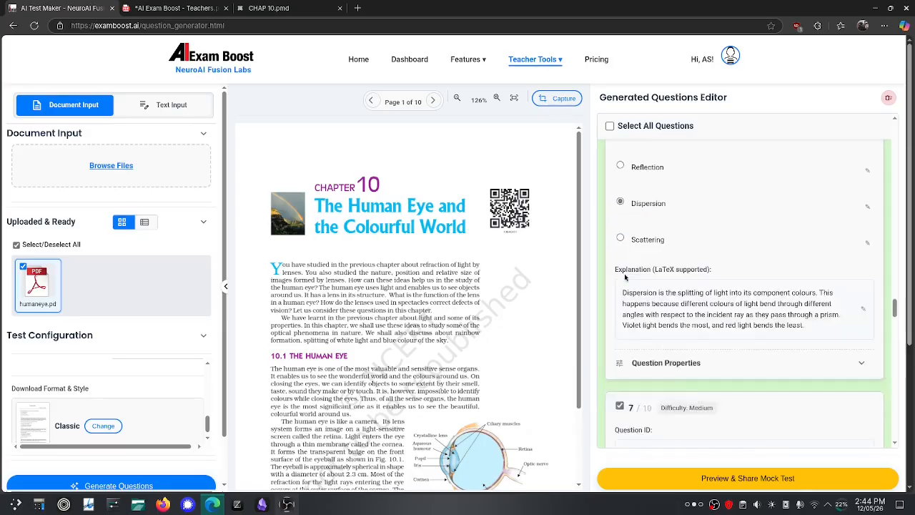
{"action": "scroll", "coordinate": [625, 277], "scroll_direction": "down", "scroll_amount": 8}
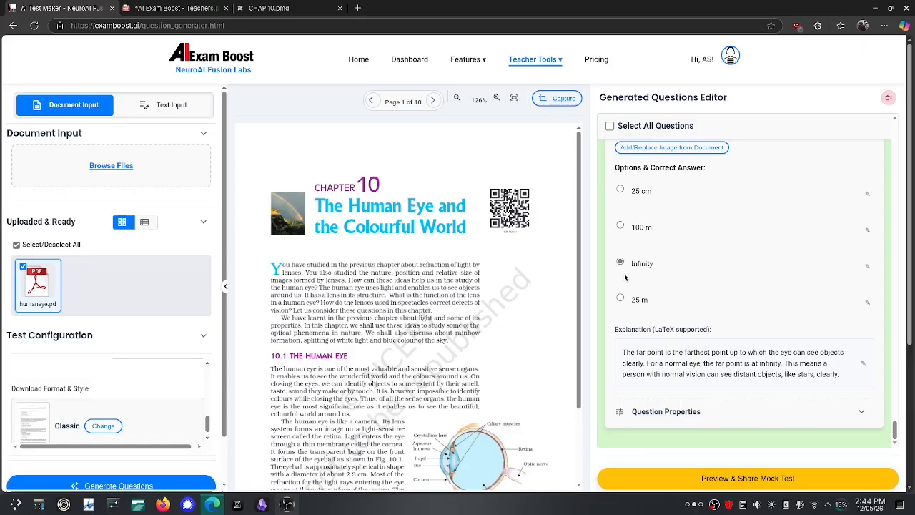
- Select all questions again and mark the water vapour option as the correct answer of question 8
{"action": "scroll", "coordinate": [625, 278], "scroll_direction": "up", "scroll_amount": 10}
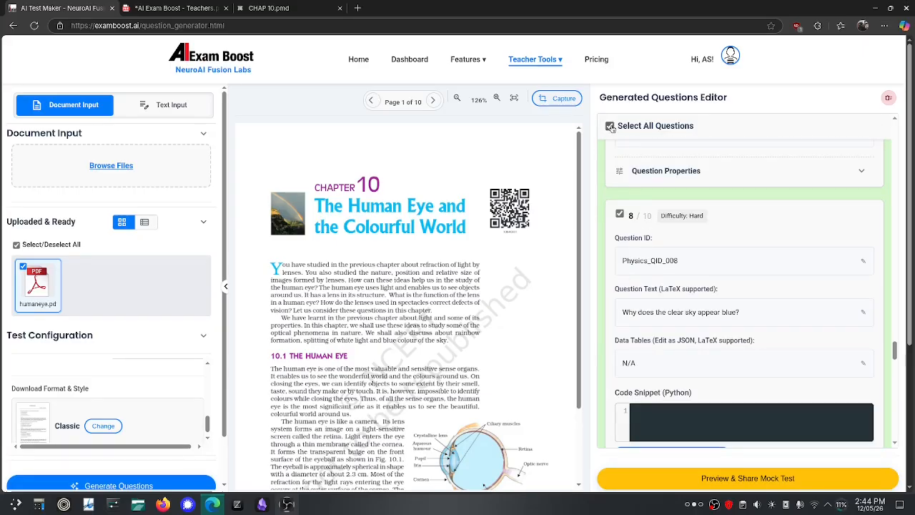
{"action": "scroll", "coordinate": [649, 287], "scroll_direction": "down", "scroll_amount": 5}
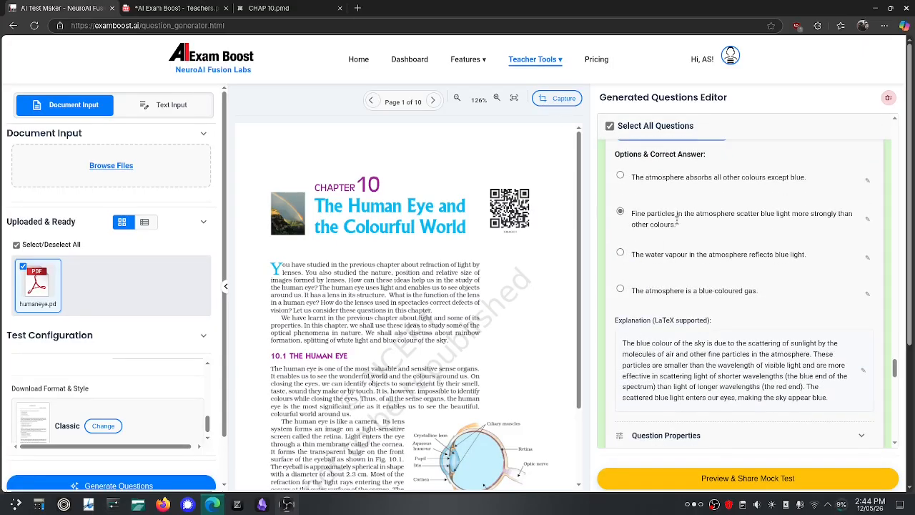
{"action": "left_click", "coordinate": [621, 252]}
{"action": "scroll", "coordinate": [676, 338], "scroll_direction": "down", "scroll_amount": 3}
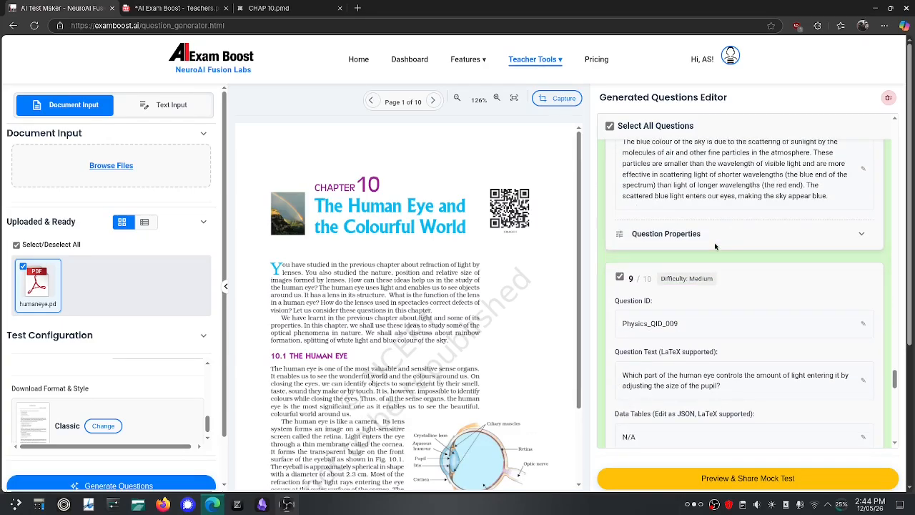
- Expand question 8's properties and review its marks, difficulty, type, subject, topic, class level, board and exam fields
{"action": "left_click", "coordinate": [690, 234]}
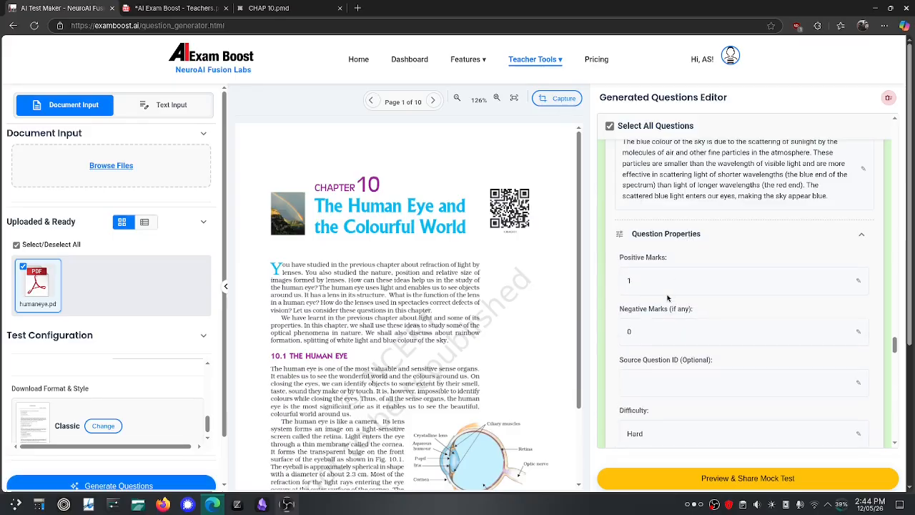
{"action": "scroll", "coordinate": [668, 298], "scroll_direction": "down", "scroll_amount": 3}
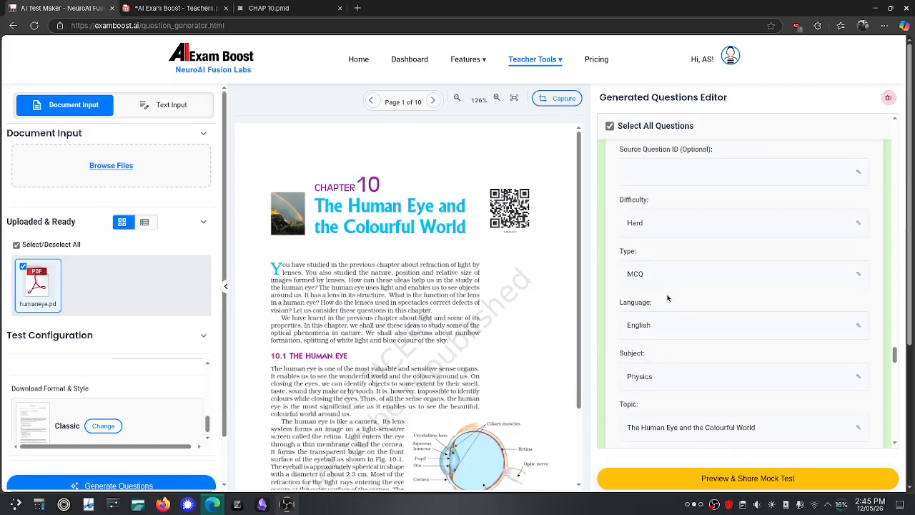
{"action": "scroll", "coordinate": [667, 298], "scroll_direction": "down", "scroll_amount": 3}
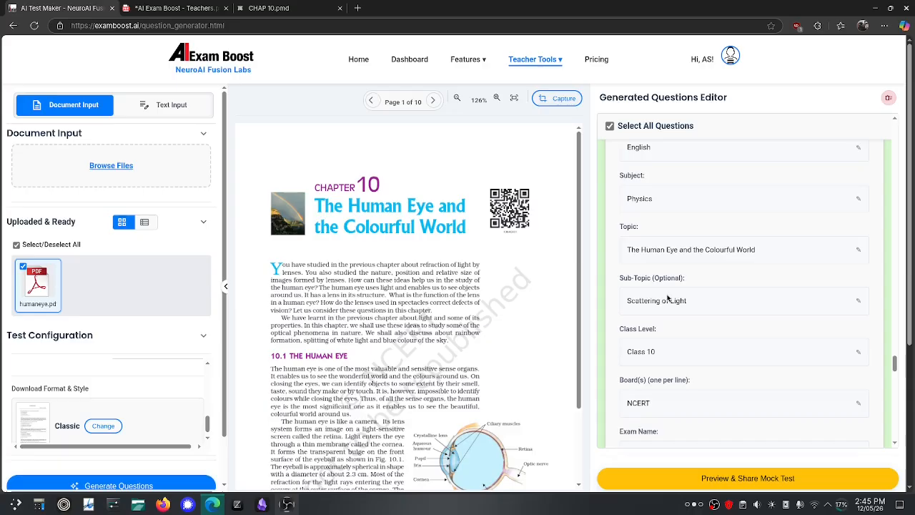
{"action": "scroll", "coordinate": [742, 296], "scroll_direction": "down", "scroll_amount": 2}
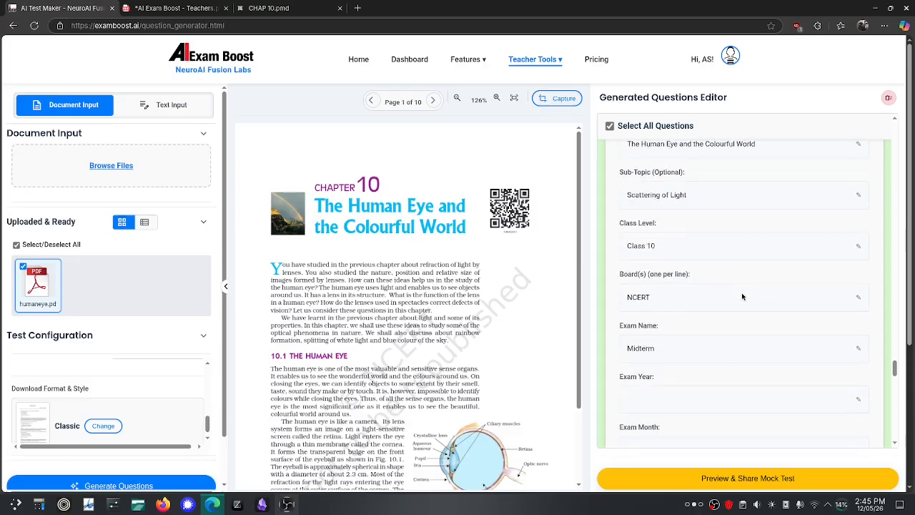
{"action": "scroll", "coordinate": [742, 296], "scroll_direction": "down", "scroll_amount": 3}
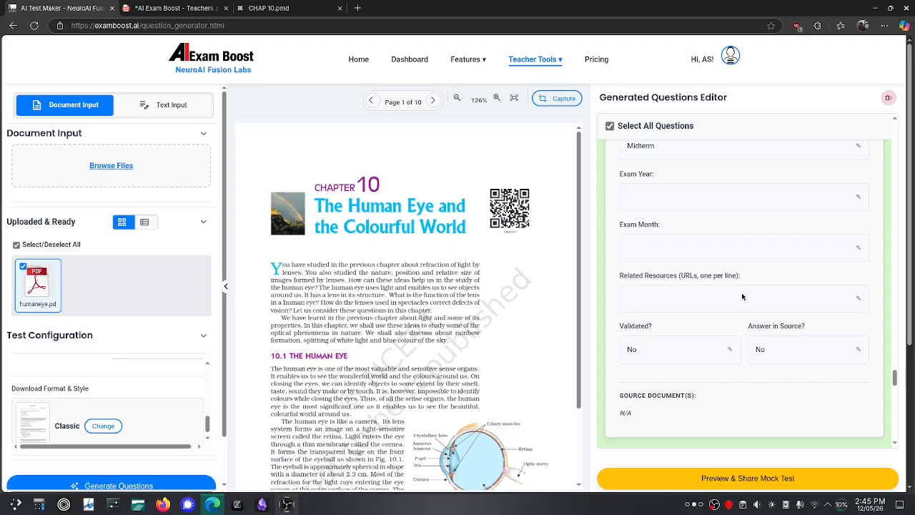
{"action": "scroll", "coordinate": [742, 297], "scroll_direction": "down", "scroll_amount": 5}
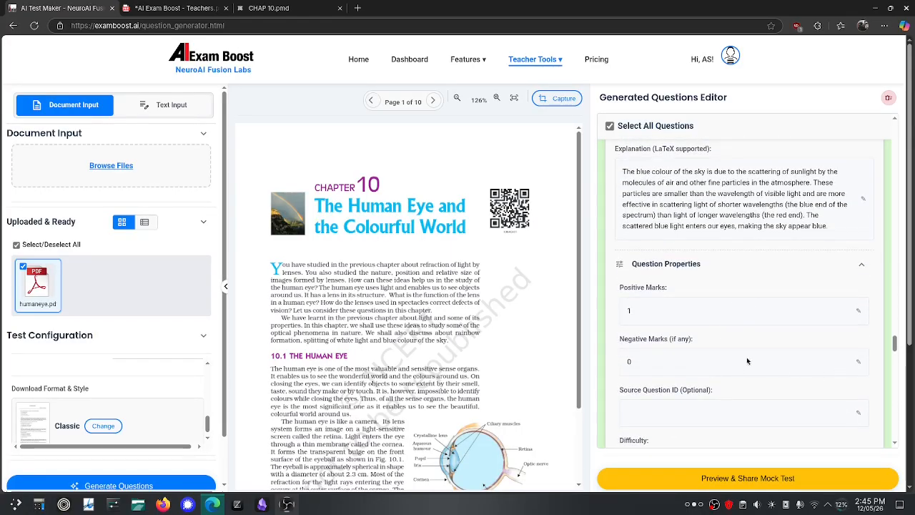
- Open the mock test preview for sharing and review its questions, price and attempt deadline settings
{"action": "left_click", "coordinate": [700, 477]}
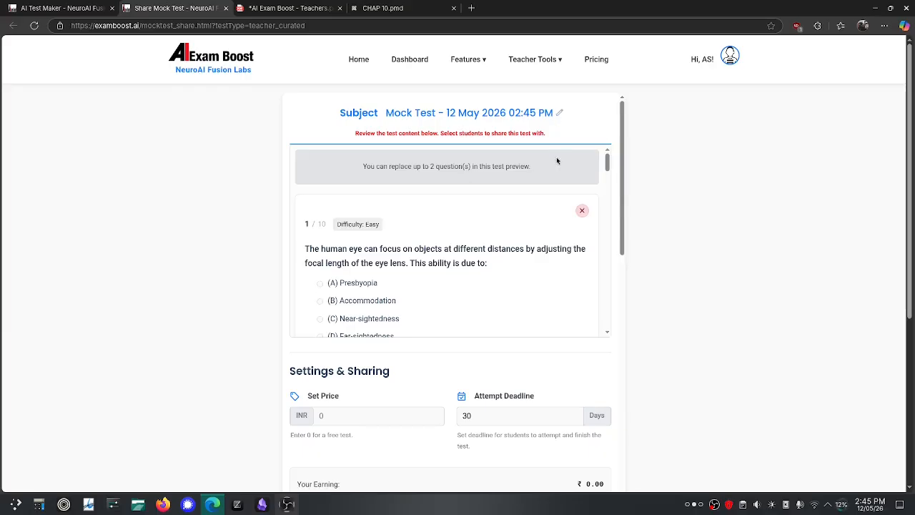
{"action": "scroll", "coordinate": [557, 157], "scroll_direction": "down", "scroll_amount": 2}
{"action": "scroll", "coordinate": [535, 260], "scroll_direction": "down", "scroll_amount": 3}
{"action": "scroll", "coordinate": [484, 393], "scroll_direction": "down", "scroll_amount": 2}
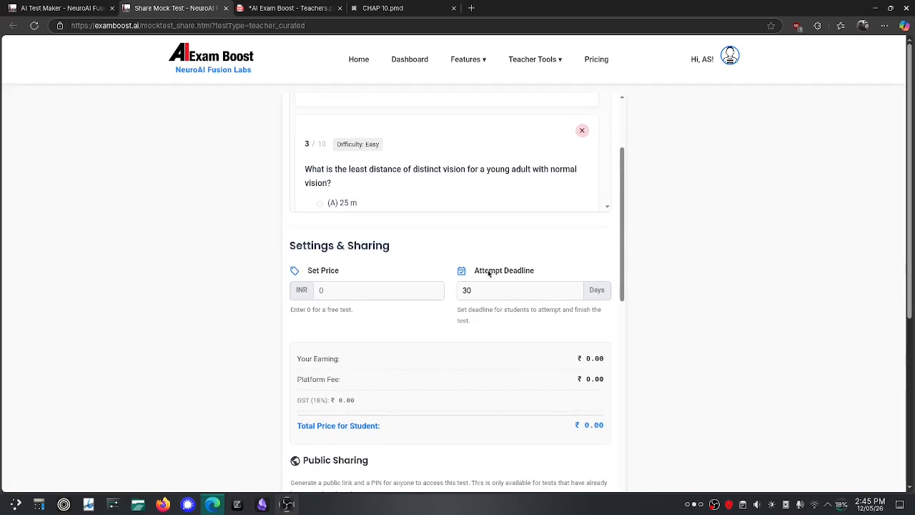
{"action": "triple_click", "coordinate": [469, 312]}
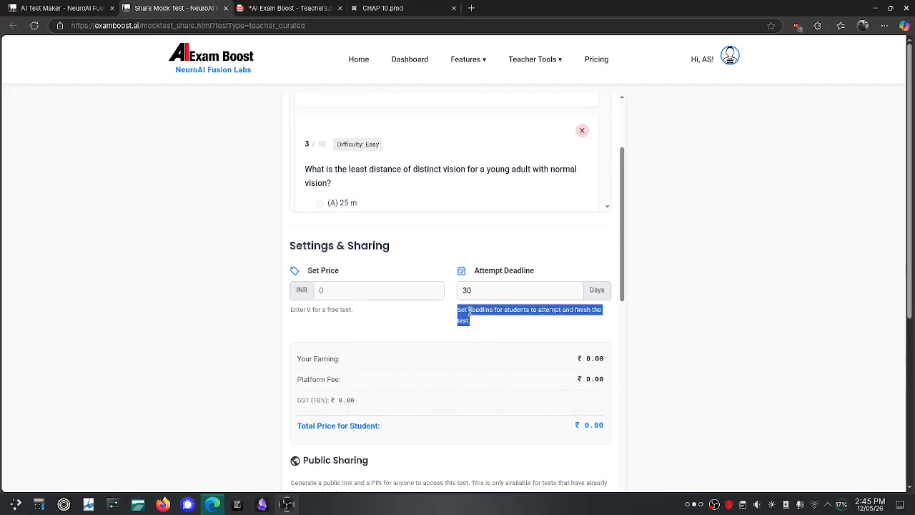
{"action": "left_click", "coordinate": [470, 312]}
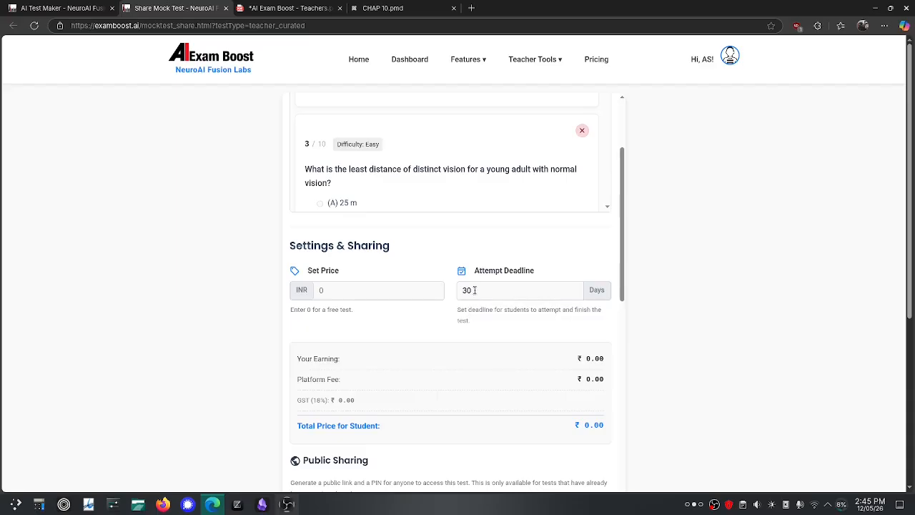
{"action": "scroll", "coordinate": [460, 333], "scroll_direction": "up", "scroll_amount": 2}
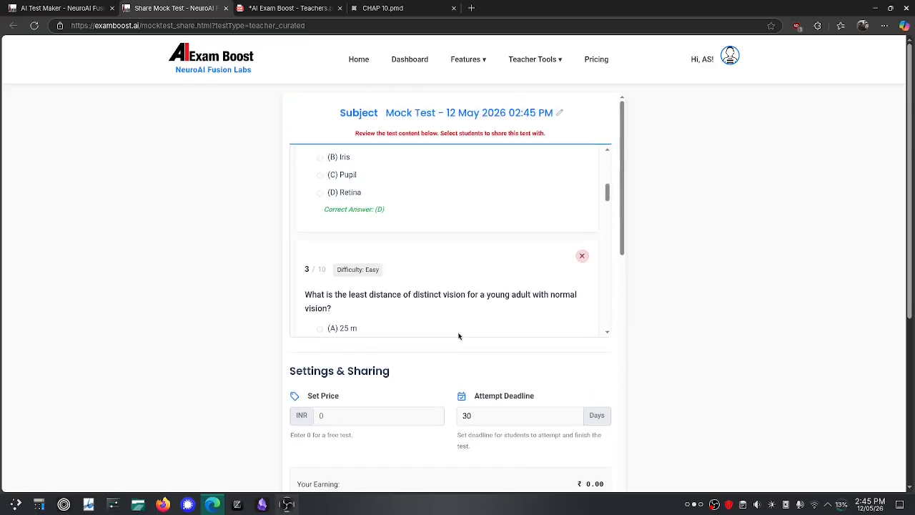
- Set the mock test's attempt deadline to 1 day
{"action": "scroll", "coordinate": [474, 278], "scroll_direction": "up", "scroll_amount": 5}
{"action": "scroll", "coordinate": [474, 278], "scroll_direction": "down", "scroll_amount": 5}
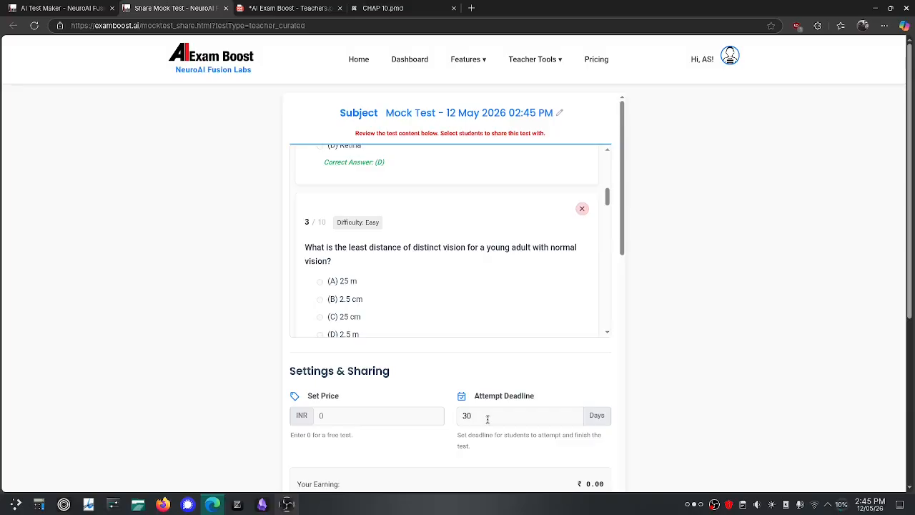
{"action": "left_click", "coordinate": [488, 419]}
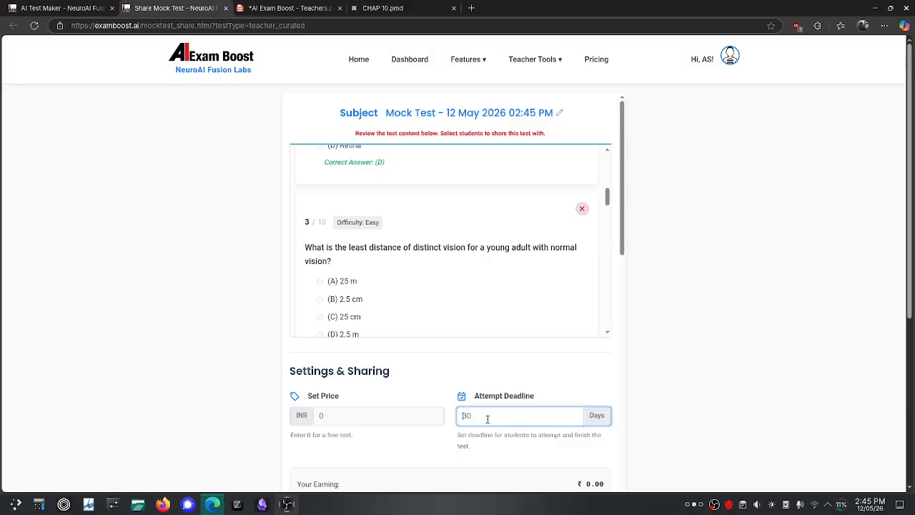
{"action": "type", "text": "1"}
{"action": "left_click", "coordinate": [662, 403]}
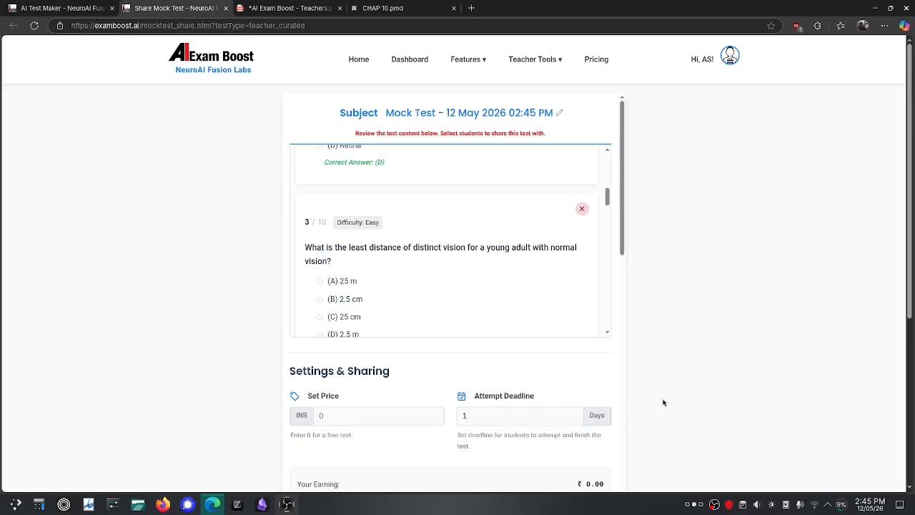
- Set the test price to INR 80 and check the earning, platform fee, GST and total price for students
{"action": "scroll", "coordinate": [511, 274], "scroll_direction": "up", "scroll_amount": 6}
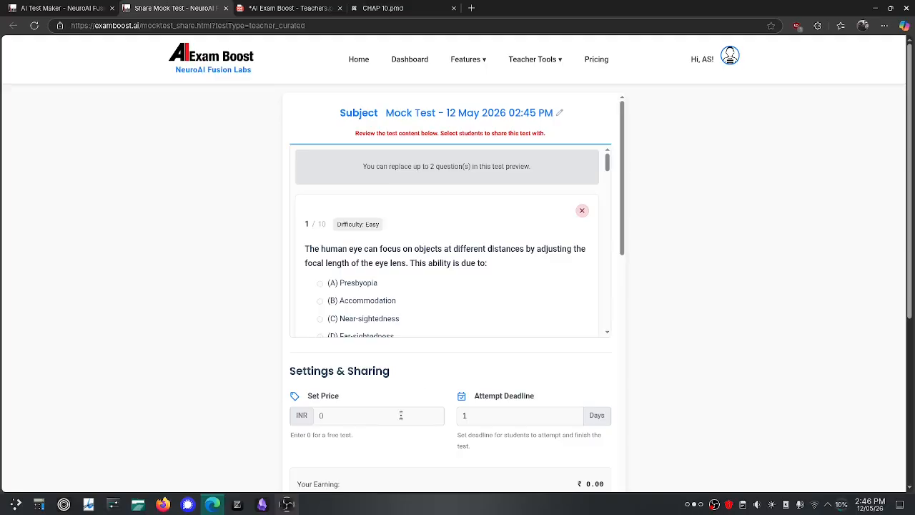
{"action": "left_click", "coordinate": [354, 415]}
{"action": "scroll", "coordinate": [354, 416], "scroll_direction": "down", "scroll_amount": 1}
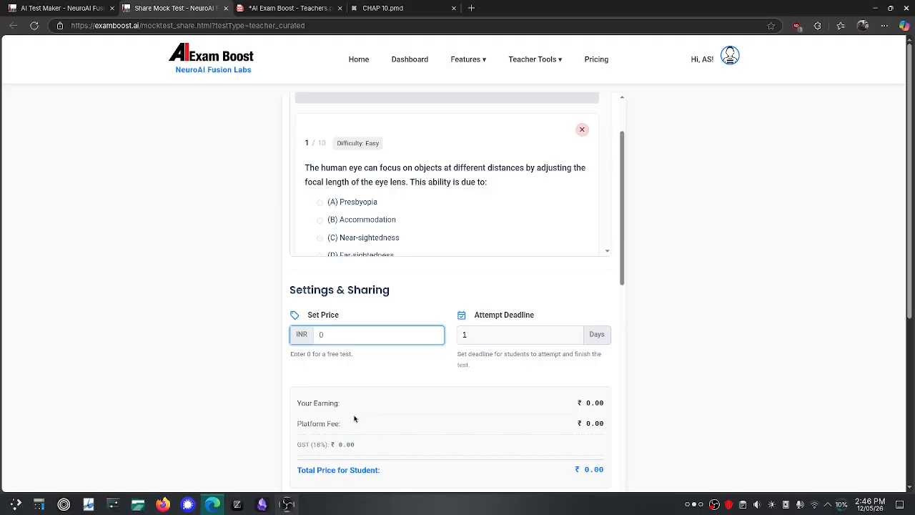
{"action": "type", "text": "80"}
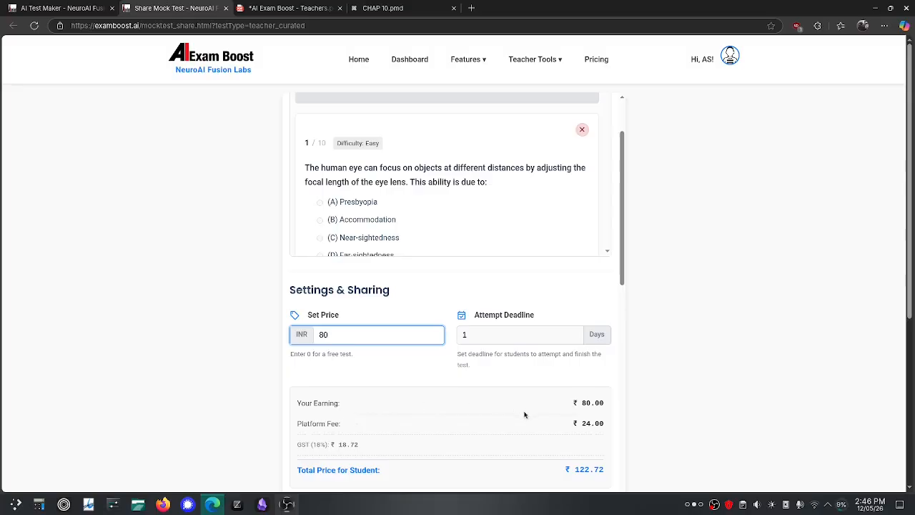
{"action": "triple_click", "coordinate": [588, 423]}
{"action": "left_click", "coordinate": [588, 424]}
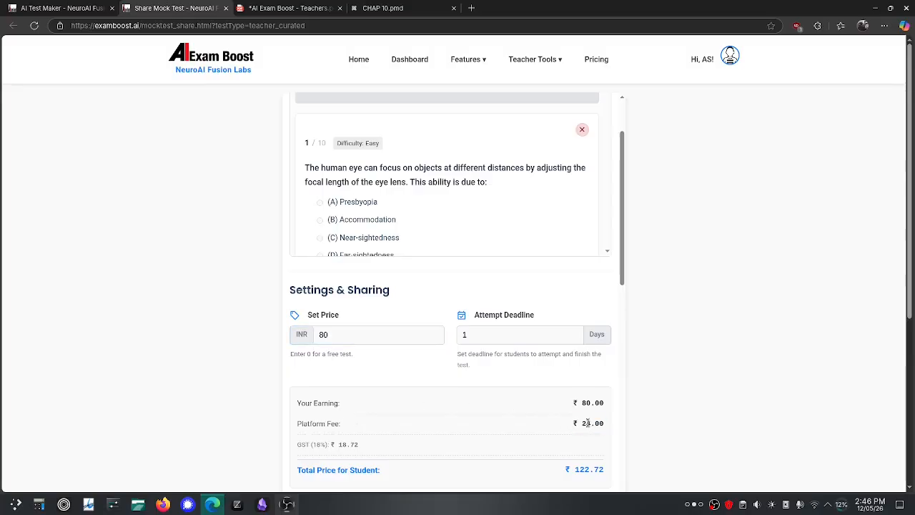
{"action": "scroll", "coordinate": [587, 424], "scroll_direction": "down", "scroll_amount": 3}
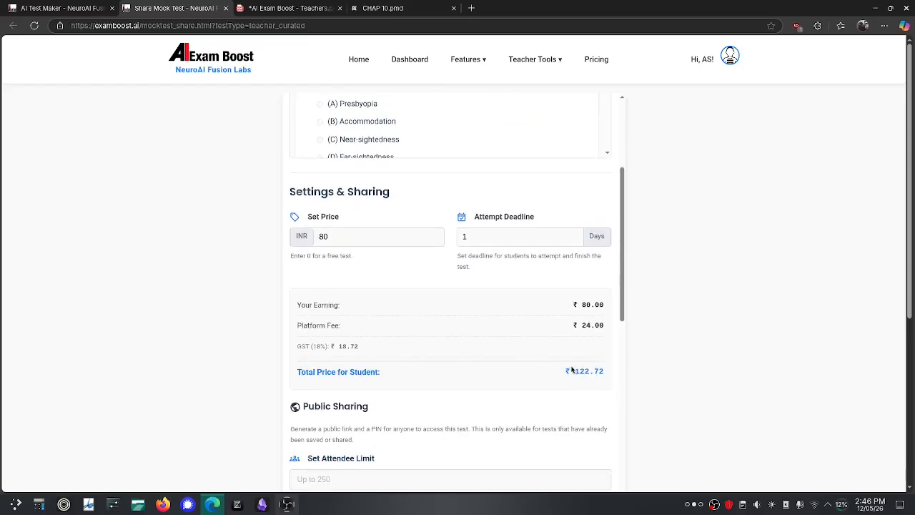
{"action": "triple_click", "coordinate": [580, 371]}
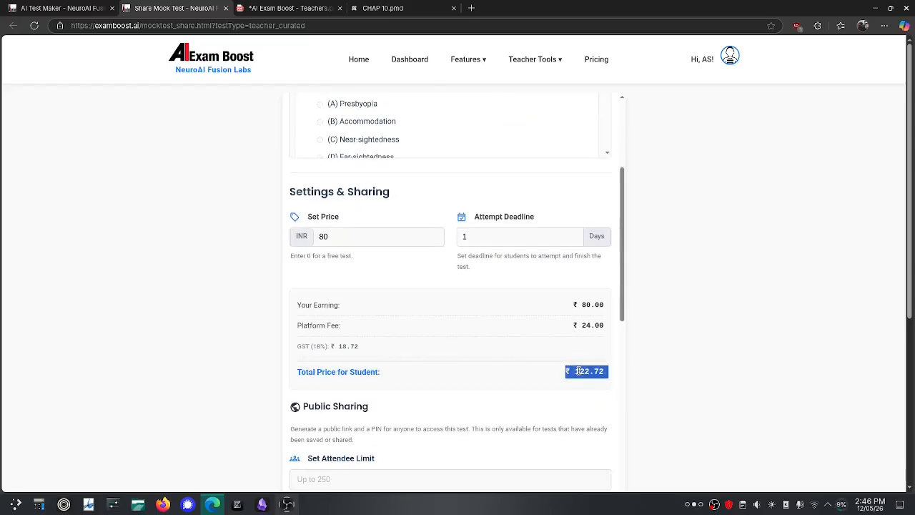
- Examine the public sharing, attendee limit, watermark, download and saving options of the mock test
{"action": "scroll", "coordinate": [579, 371], "scroll_direction": "down", "scroll_amount": 2}
{"action": "scroll", "coordinate": [579, 371], "scroll_direction": "down", "scroll_amount": 2}
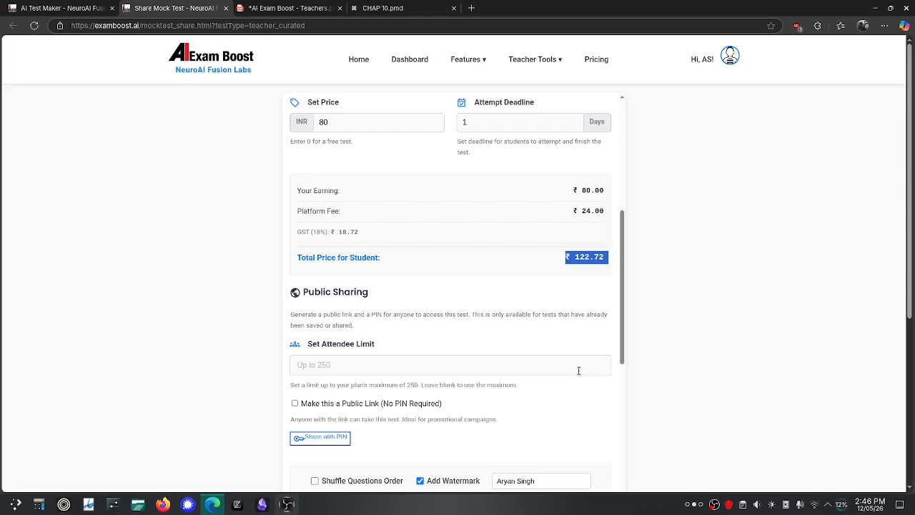
{"action": "scroll", "coordinate": [579, 371], "scroll_direction": "down", "scroll_amount": 4}
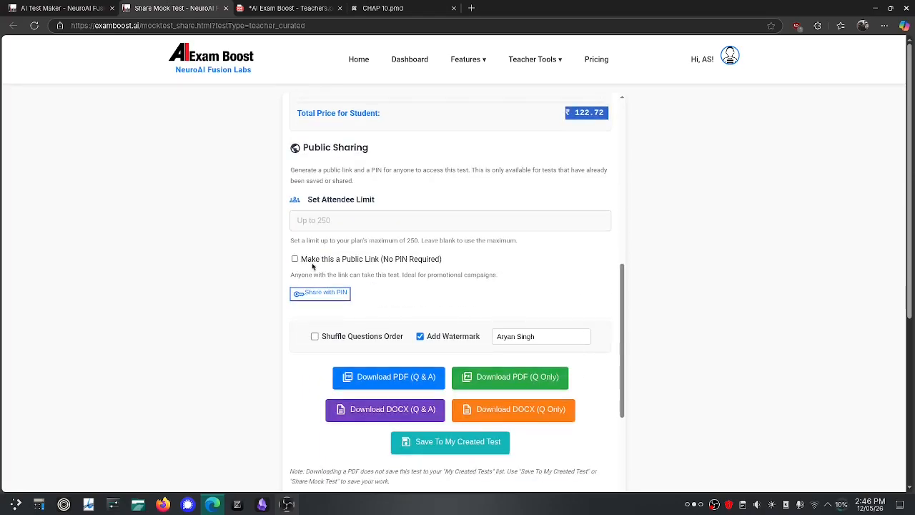
{"action": "scroll", "coordinate": [312, 264], "scroll_direction": "up", "scroll_amount": 1}
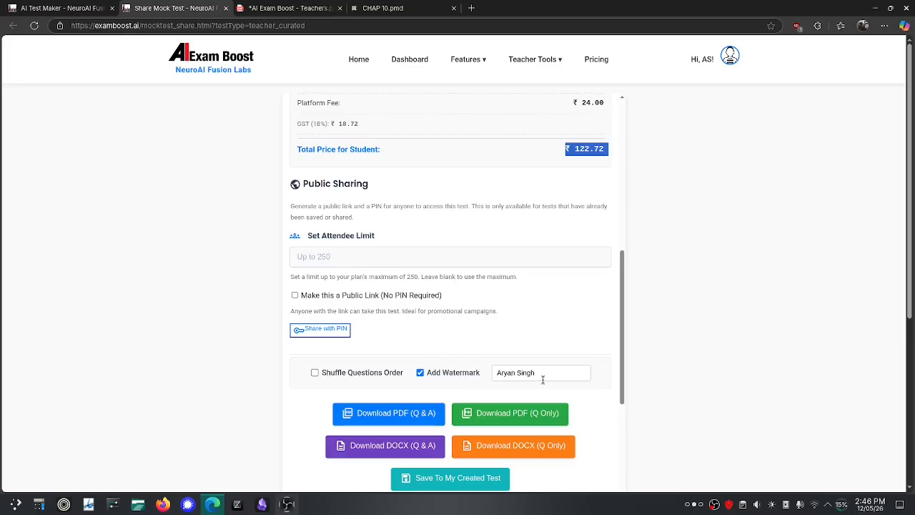
{"action": "scroll", "coordinate": [500, 411], "scroll_direction": "down", "scroll_amount": 1}
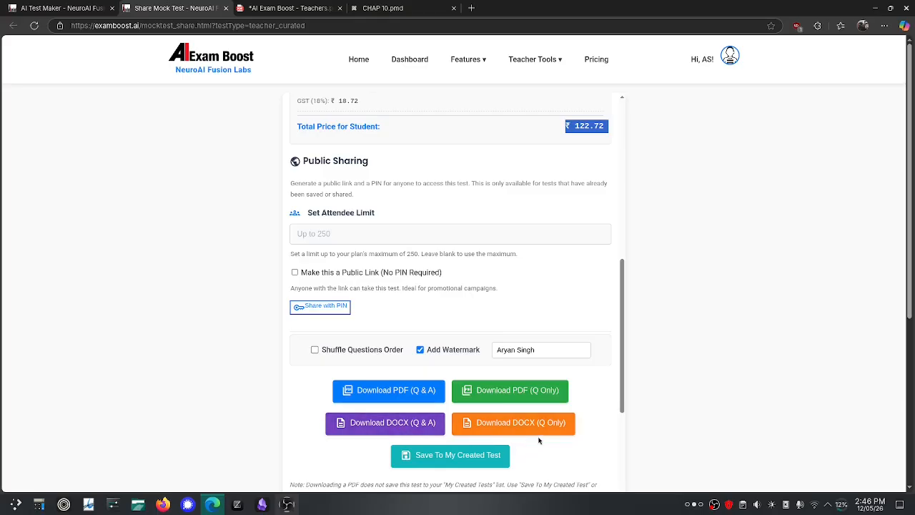
{"action": "scroll", "coordinate": [508, 429], "scroll_direction": "down", "scroll_amount": 1}
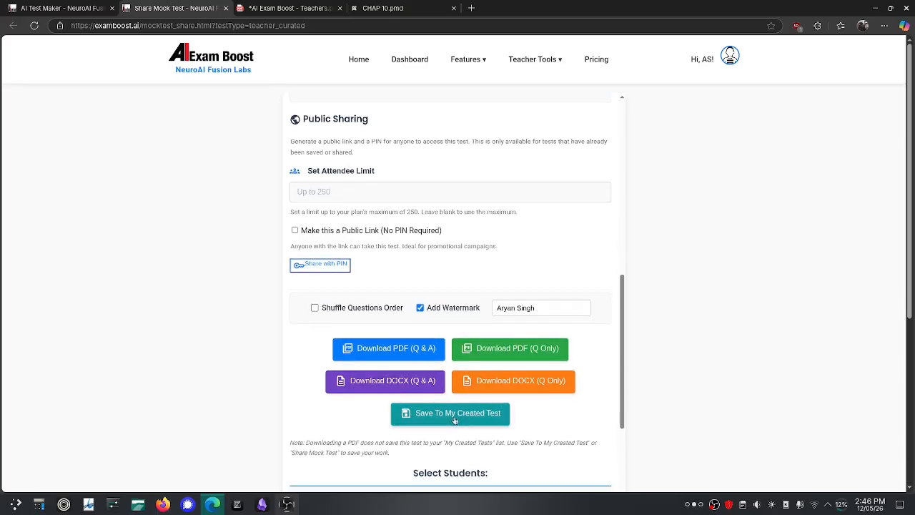
{"action": "scroll", "coordinate": [453, 422], "scroll_direction": "down", "scroll_amount": 1}
{"action": "scroll", "coordinate": [447, 407], "scroll_direction": "up", "scroll_amount": 7}
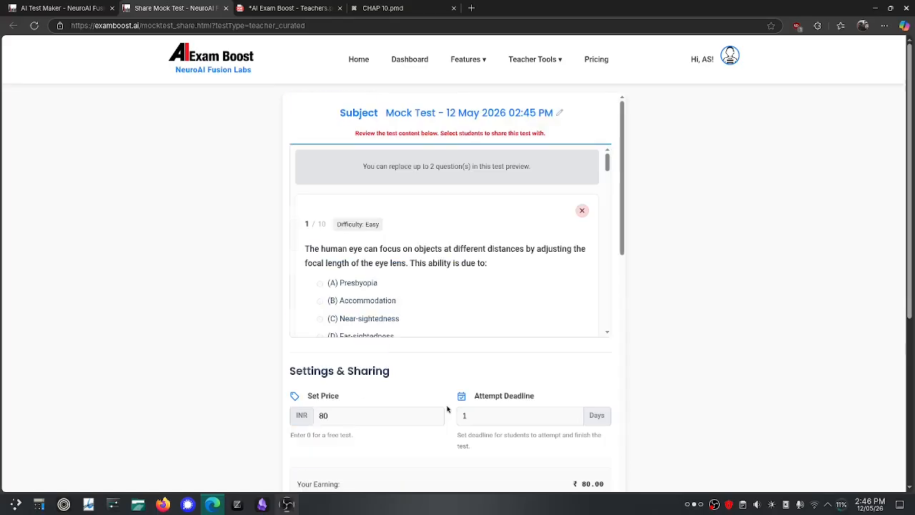
- Set the test price to INR 0 to offer the test free
{"action": "scroll", "coordinate": [446, 406], "scroll_direction": "down", "scroll_amount": 1}
{"action": "left_click", "coordinate": [393, 374]}
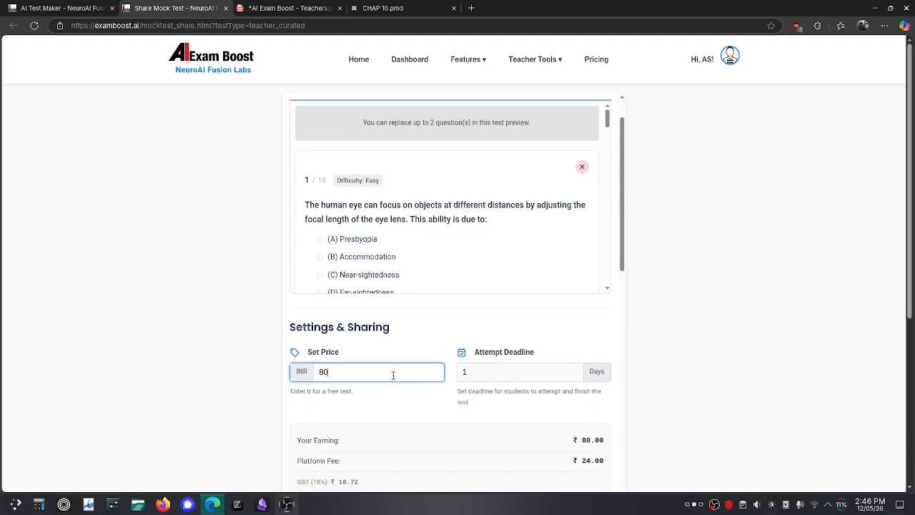
{"action": "key", "text": "BackSpace"}
{"action": "key", "text": "BackSpace"}
{"action": "type", "text": "0"}
{"action": "scroll", "coordinate": [394, 375], "scroll_direction": "down", "scroll_amount": 5}
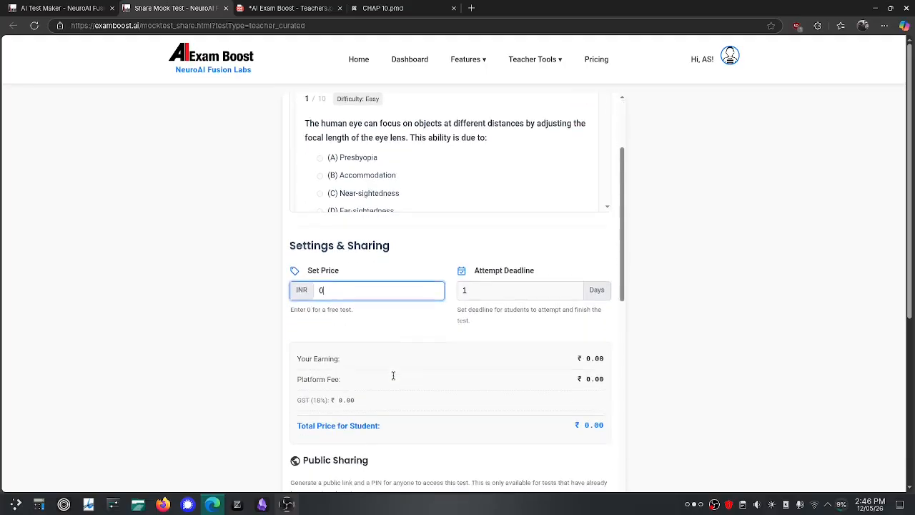
- Enable the public link option that requires no PIN for the mock test
{"action": "scroll", "coordinate": [393, 378], "scroll_direction": "down", "scroll_amount": 1}
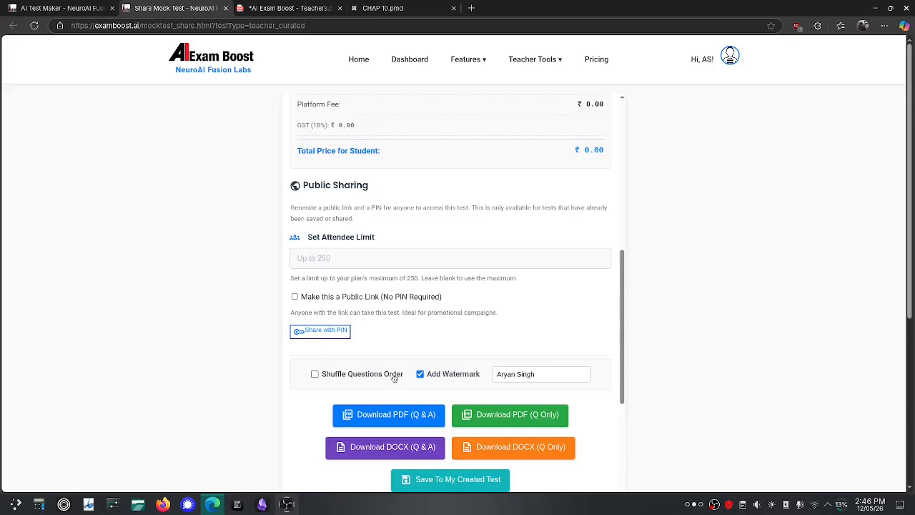
{"action": "left_click", "coordinate": [295, 297]}
{"action": "scroll", "coordinate": [431, 334], "scroll_direction": "down", "scroll_amount": 1}
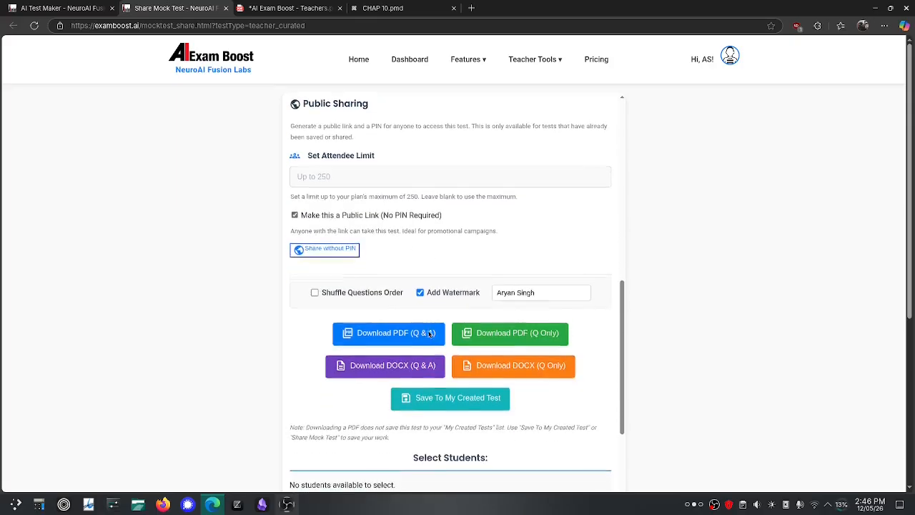
- Review the test's questions down to the last one and check the sharing settings and student selection
{"action": "scroll", "coordinate": [431, 334], "scroll_direction": "up", "scroll_amount": 5}
{"action": "scroll", "coordinate": [420, 222], "scroll_direction": "down", "scroll_amount": 5}
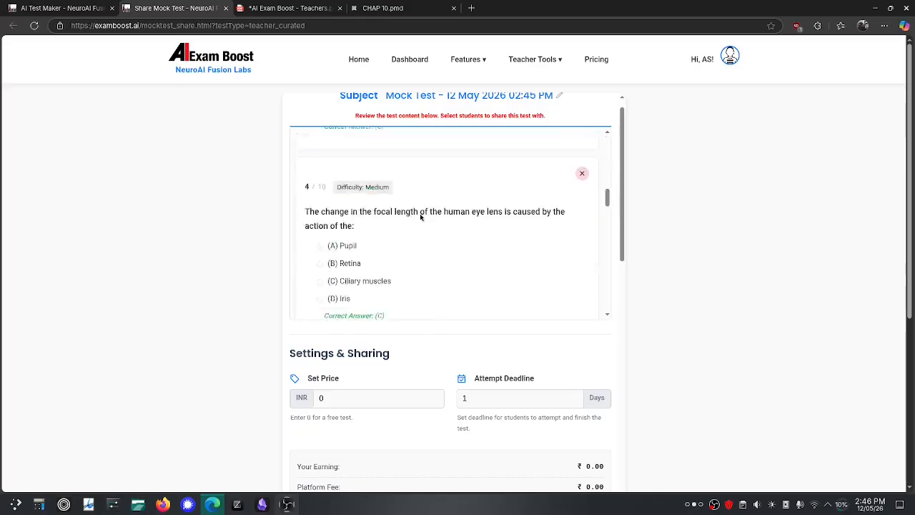
{"action": "scroll", "coordinate": [421, 218], "scroll_direction": "down", "scroll_amount": 3}
{"action": "scroll", "coordinate": [411, 299], "scroll_direction": "down", "scroll_amount": 3}
{"action": "scroll", "coordinate": [421, 364], "scroll_direction": "down", "scroll_amount": 2}
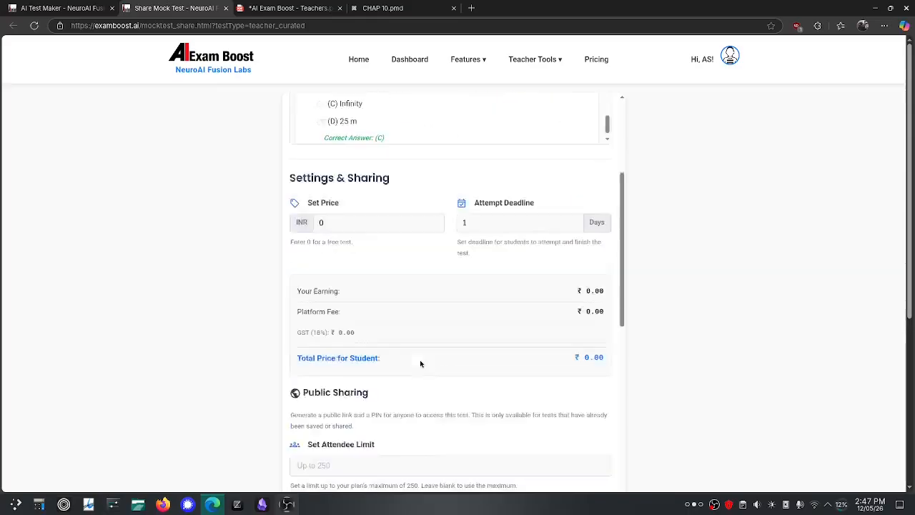
{"action": "scroll", "coordinate": [421, 364], "scroll_direction": "down", "scroll_amount": 4}
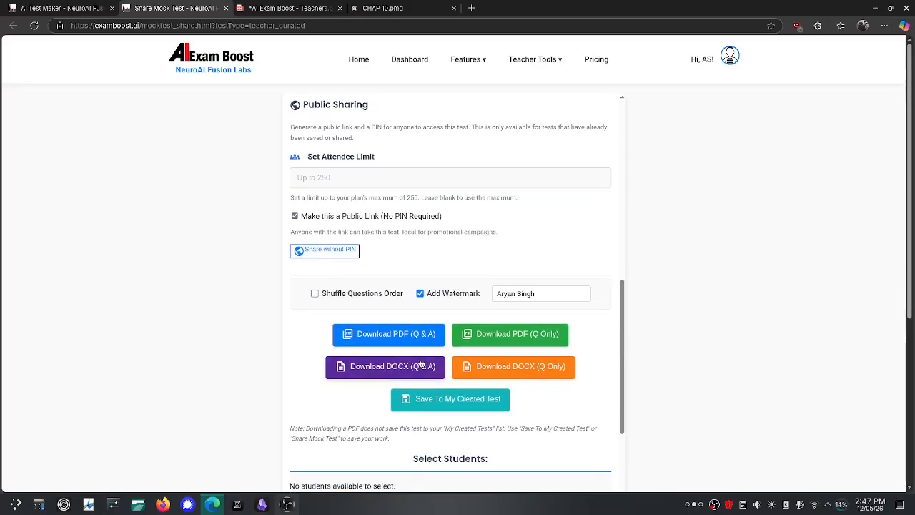
{"action": "scroll", "coordinate": [422, 363], "scroll_direction": "down", "scroll_amount": 3}
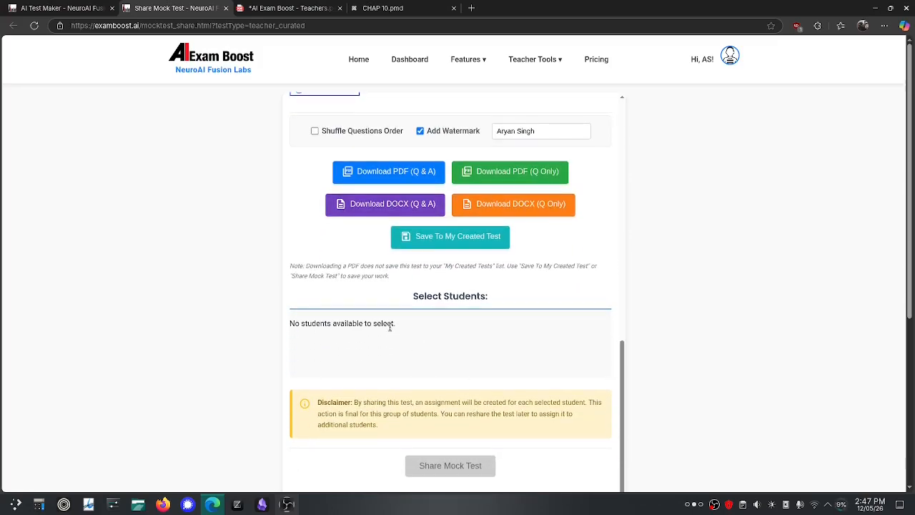
- Turn on shuffling of the question order
{"action": "left_click", "coordinate": [324, 132]}
{"action": "scroll", "coordinate": [328, 202], "scroll_direction": "up", "scroll_amount": 1}
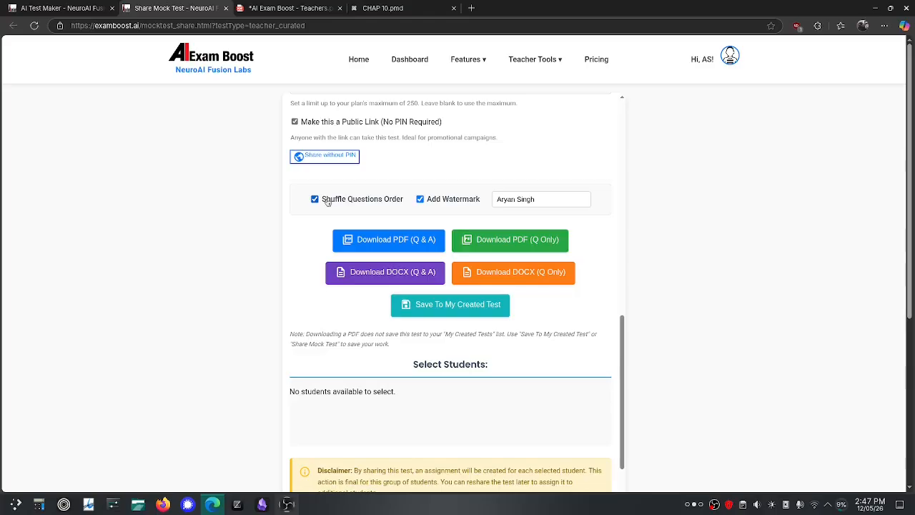
{"action": "scroll", "coordinate": [297, 313], "scroll_direction": "down", "scroll_amount": 1}
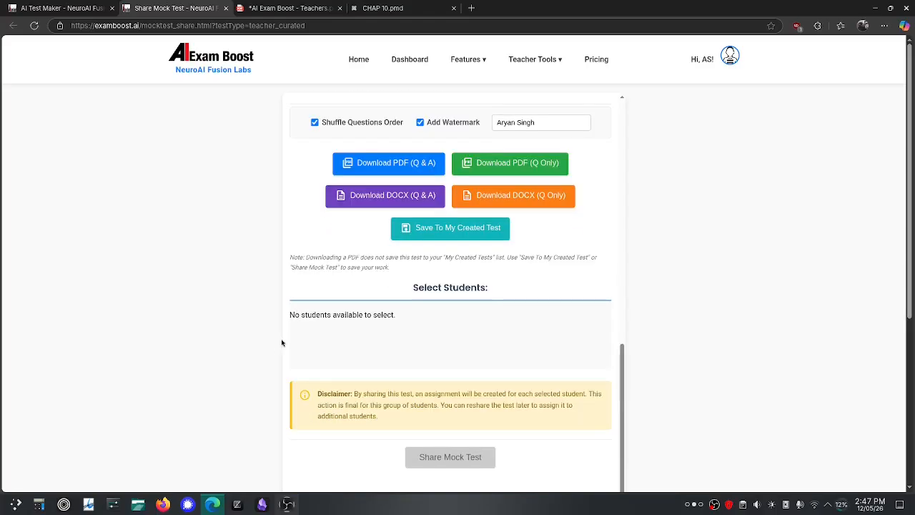
- Save the mock test to the created tests and close the confirmation message
{"action": "scroll", "coordinate": [414, 257], "scroll_direction": "up", "scroll_amount": 2}
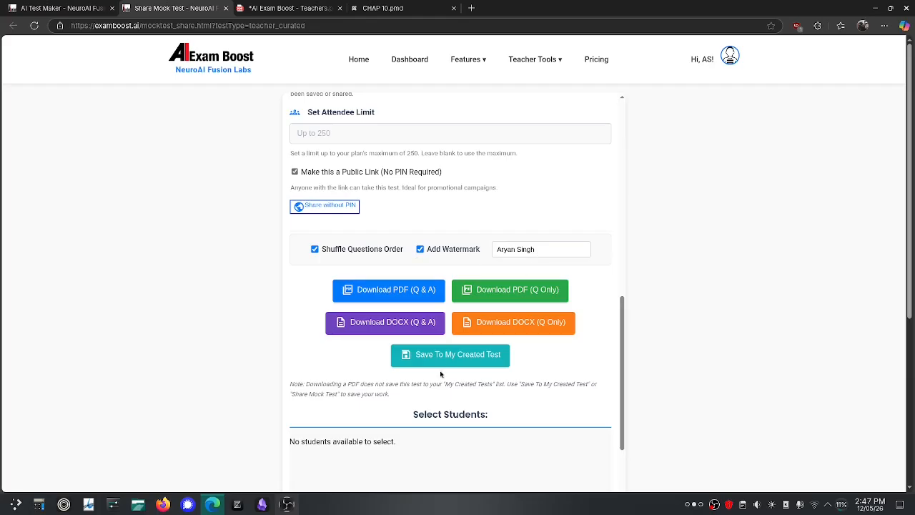
{"action": "left_click", "coordinate": [445, 361]}
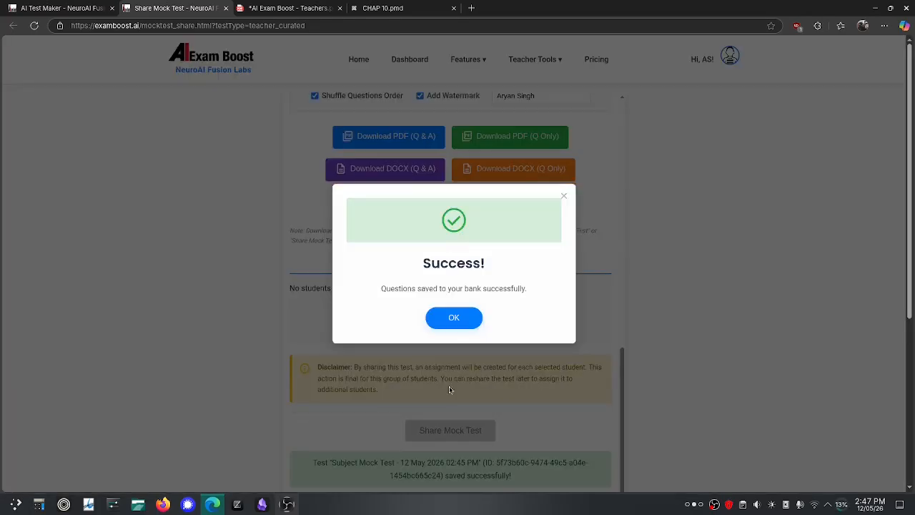
{"action": "triple_click", "coordinate": [428, 292]}
{"action": "left_click", "coordinate": [453, 316]}
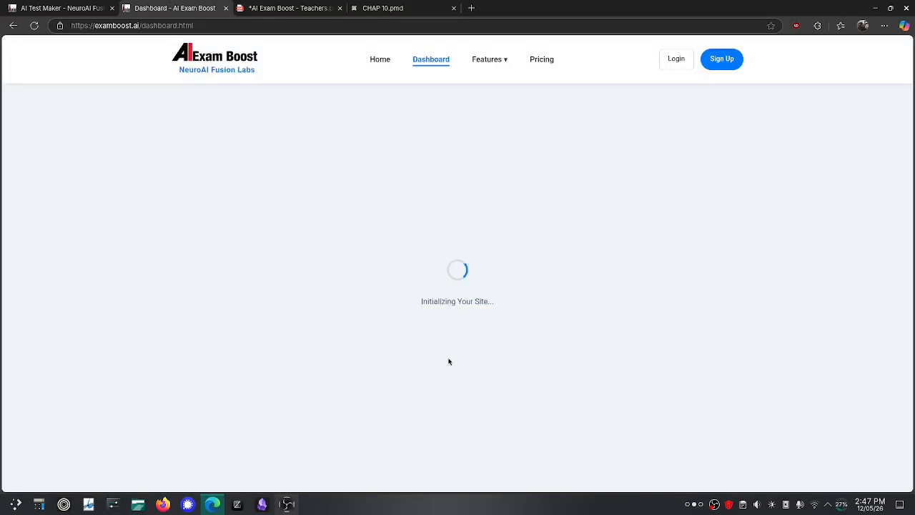
- Open the sharing options of the saved mock test on the dashboard, copy its link and close the dialog
{"action": "scroll", "coordinate": [449, 361], "scroll_direction": "down", "scroll_amount": 4}
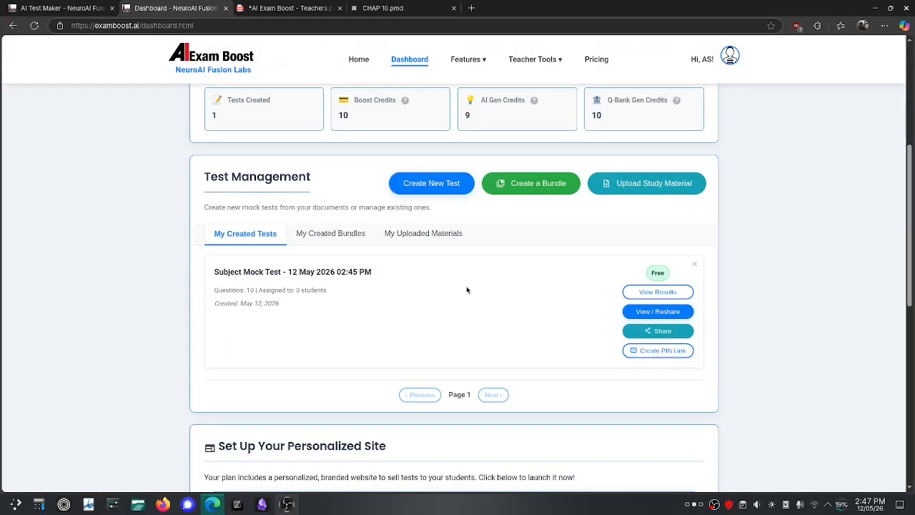
{"action": "left_click", "coordinate": [659, 332]}
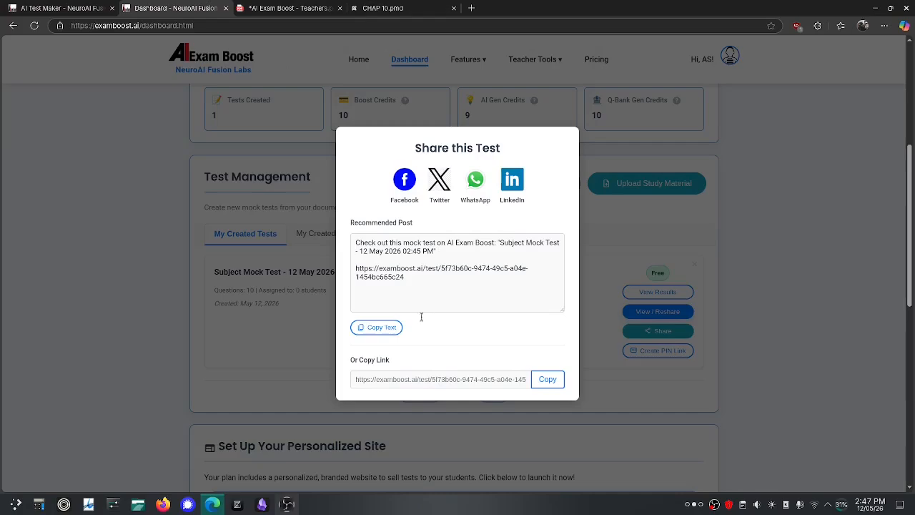
{"action": "triple_click", "coordinate": [390, 272]}
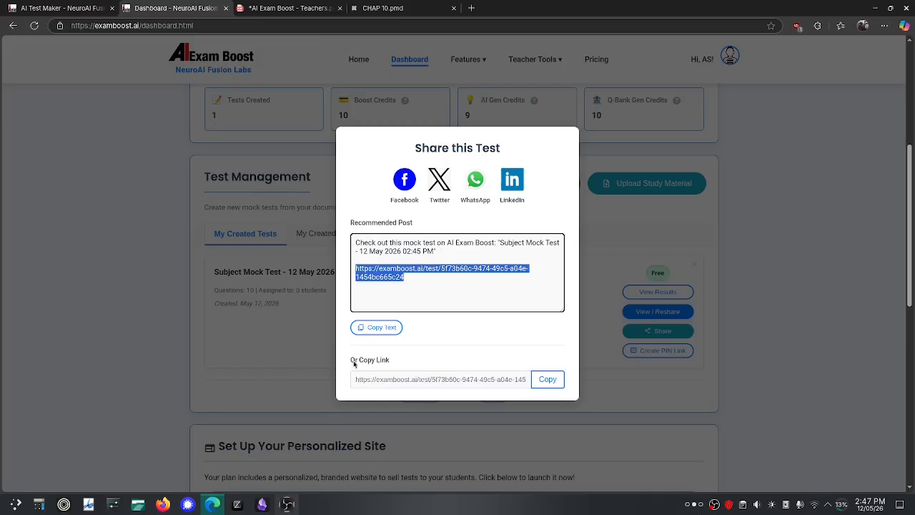
{"action": "left_click", "coordinate": [548, 379]}
{"action": "left_click", "coordinate": [658, 392]}
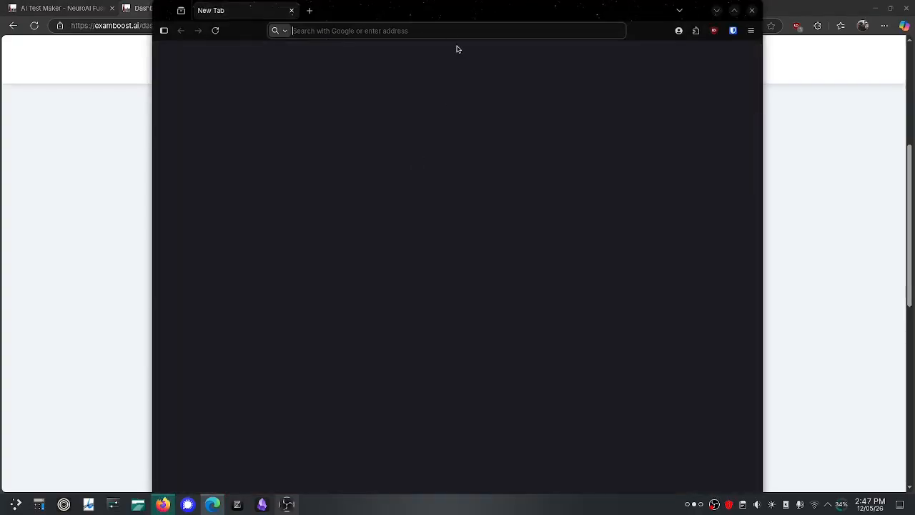
- Open the copied test link in a maximized Firefox window and go to the email field of the login form
{"action": "left_click", "coordinate": [733, 11]}
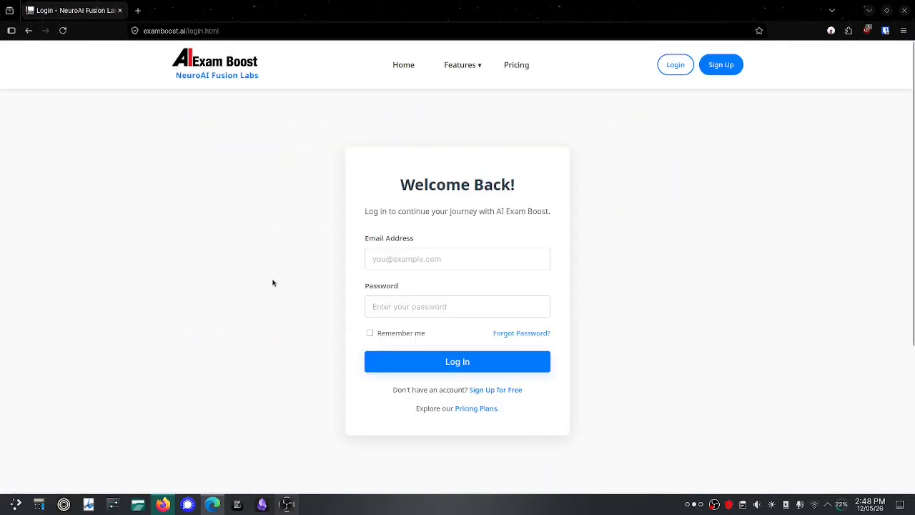
{"action": "left_click", "coordinate": [441, 258]}
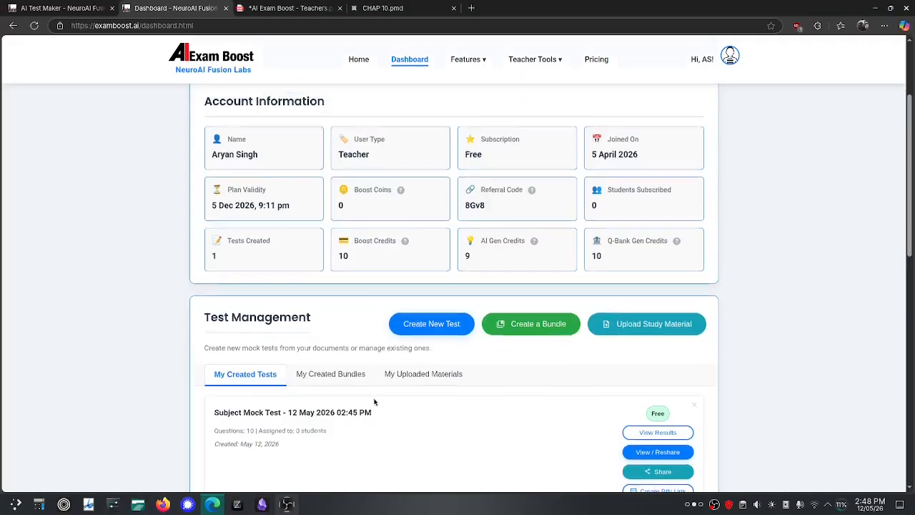
- Return to the dashboard in Edge and review the account information and test management sections
{"action": "scroll", "coordinate": [374, 401], "scroll_direction": "up", "scroll_amount": 2}
{"action": "scroll", "coordinate": [373, 402], "scroll_direction": "down", "scroll_amount": 10}
{"action": "scroll", "coordinate": [374, 402], "scroll_direction": "up", "scroll_amount": 8}
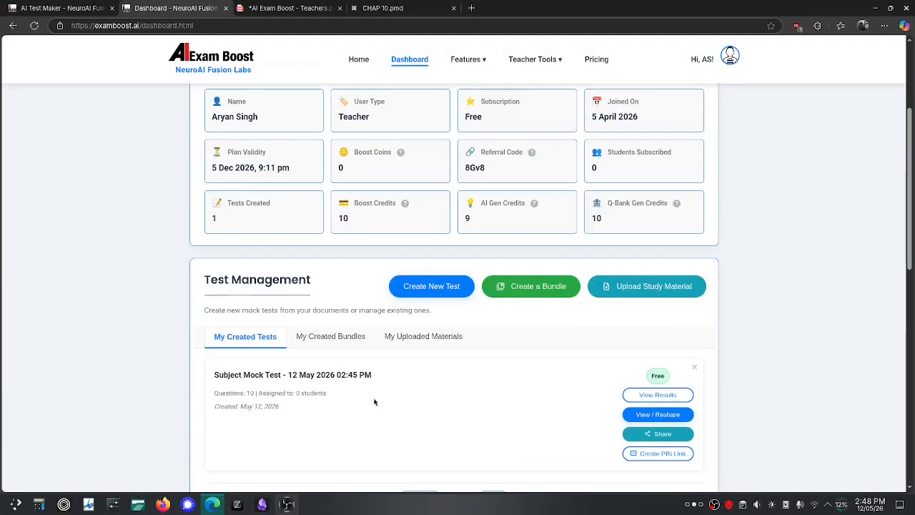
- Check the uploaded materials and created bundles in test management, then return to the list of created tests
{"action": "left_click", "coordinate": [444, 342]}
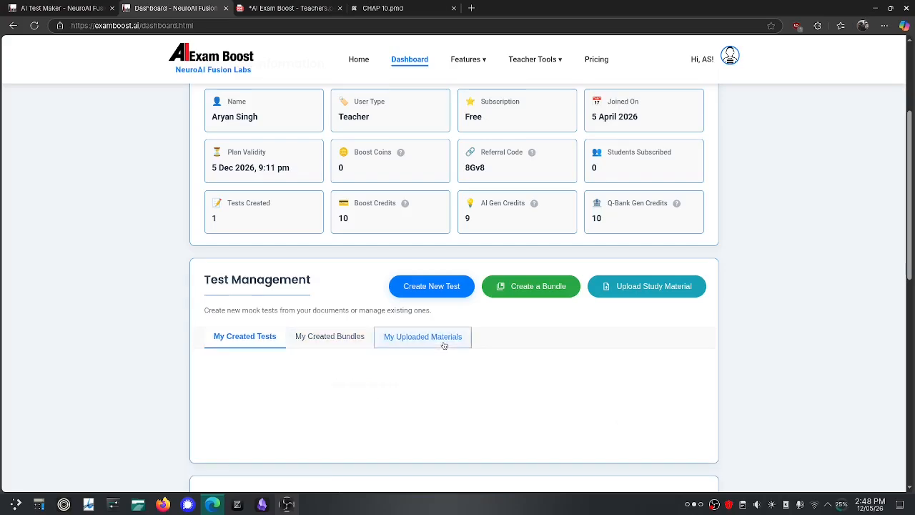
{"action": "scroll", "coordinate": [443, 343], "scroll_direction": "down", "scroll_amount": 2}
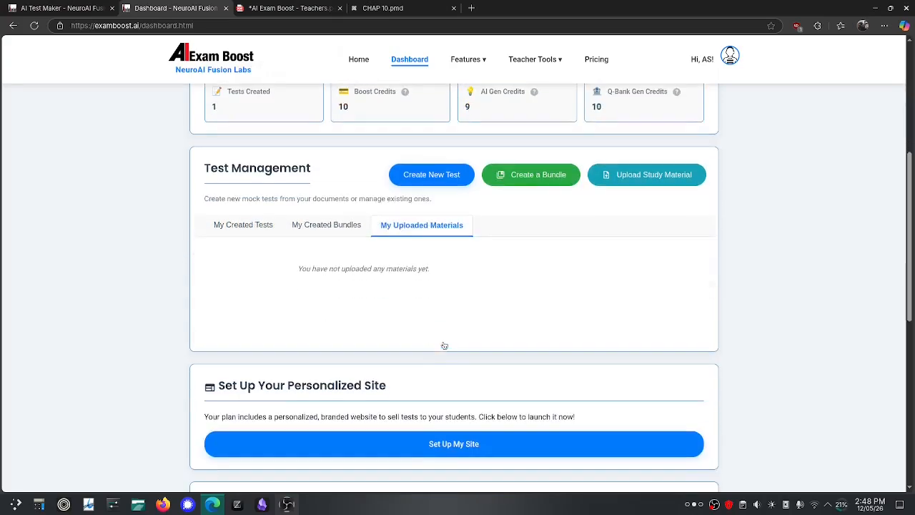
{"action": "left_click", "coordinate": [316, 226]}
{"action": "left_click", "coordinate": [241, 222]}
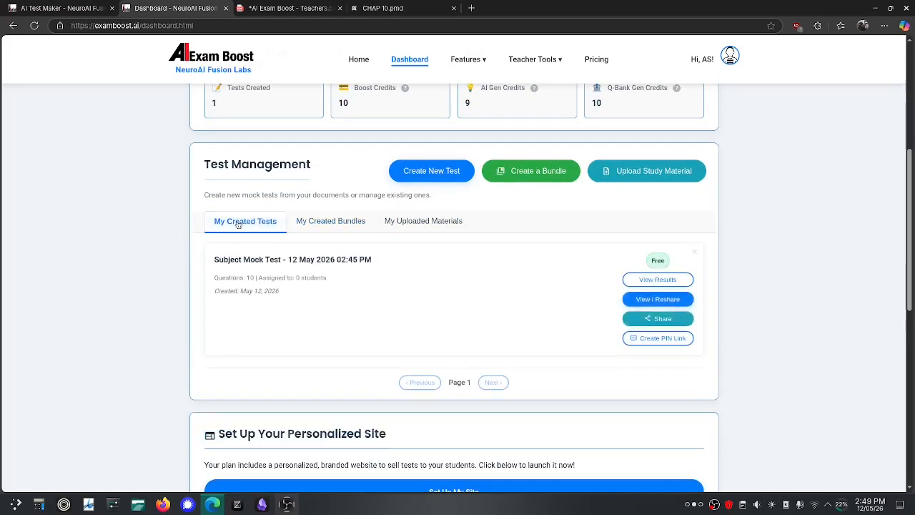
- Review the personalized site, students and quick actions sections, open profile management and return to the dashboard
{"action": "scroll", "coordinate": [255, 286], "scroll_direction": "down", "scroll_amount": 4}
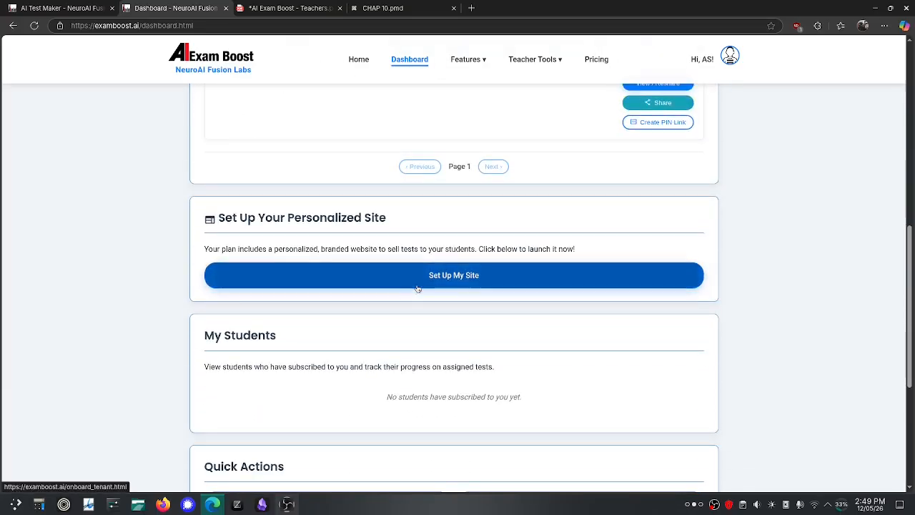
{"action": "scroll", "coordinate": [375, 355], "scroll_direction": "down", "scroll_amount": 2}
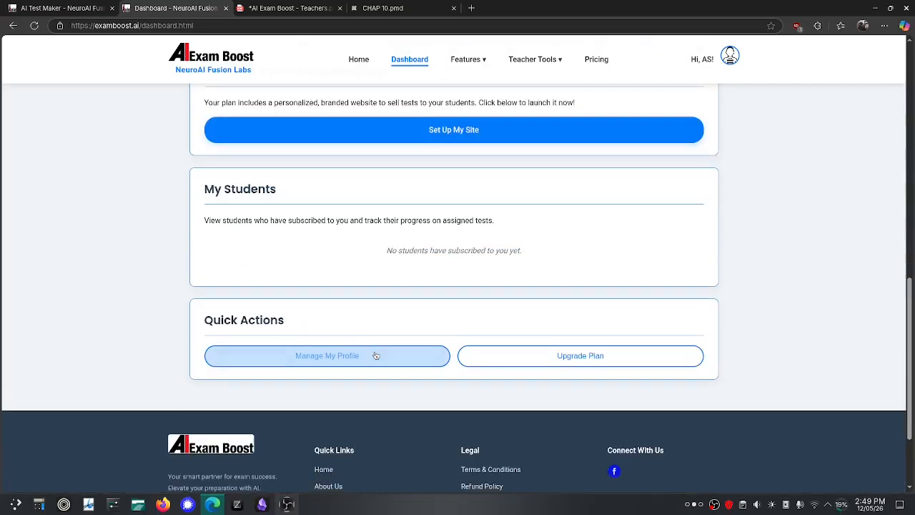
{"action": "left_click", "coordinate": [375, 356]}
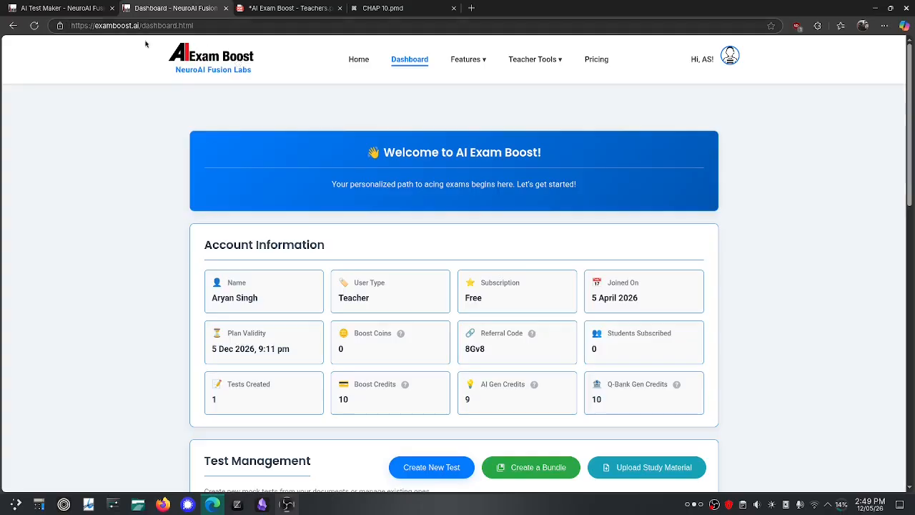
- Open the results board of the saved Subject Mock Test, check for student submissions and return to the dashboard
{"action": "scroll", "coordinate": [223, 147], "scroll_direction": "down", "scroll_amount": 3}
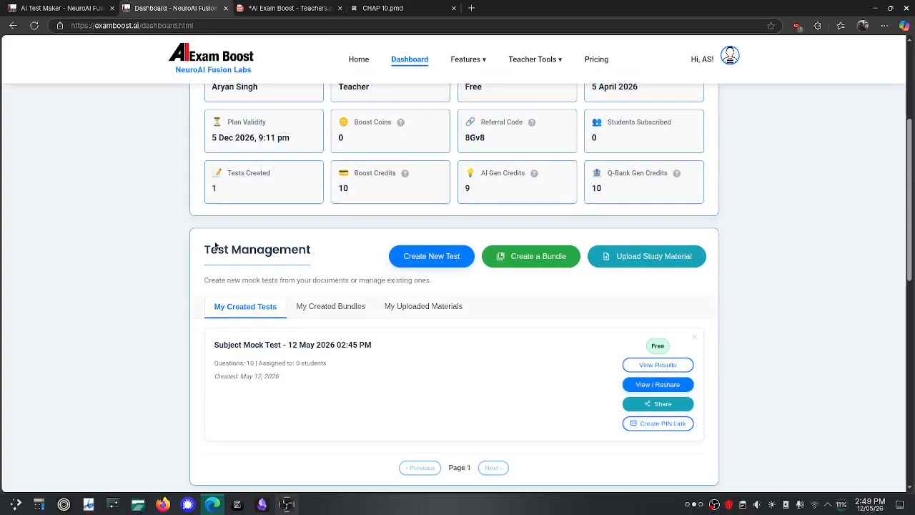
{"action": "scroll", "coordinate": [215, 245], "scroll_direction": "down", "scroll_amount": 1}
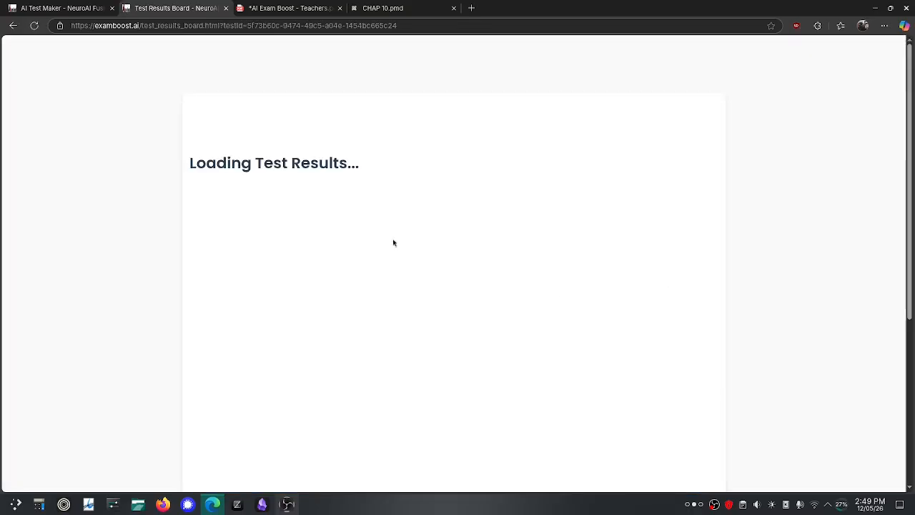
{"action": "scroll", "coordinate": [243, 212], "scroll_direction": "down", "scroll_amount": 2}
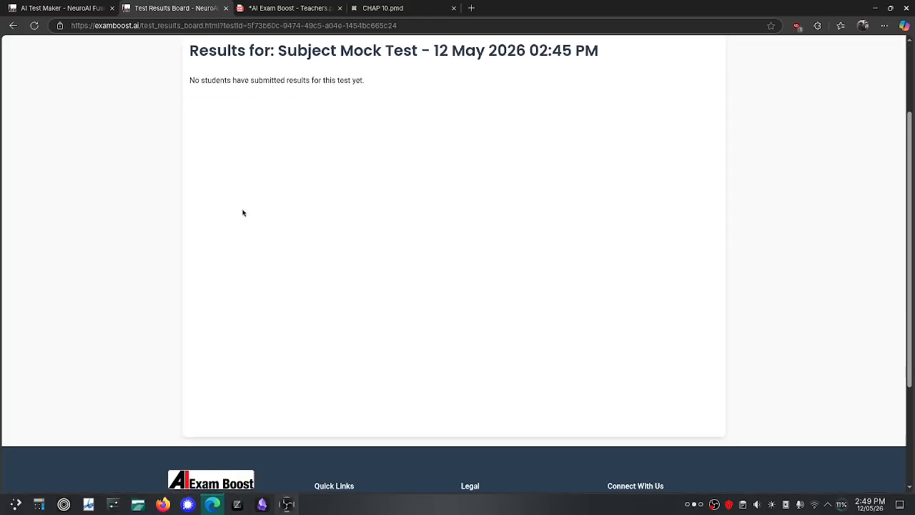
{"action": "scroll", "coordinate": [243, 211], "scroll_direction": "up", "scroll_amount": 2}
{"action": "double_click", "coordinate": [225, 193]}
{"action": "left_click", "coordinate": [225, 193]}
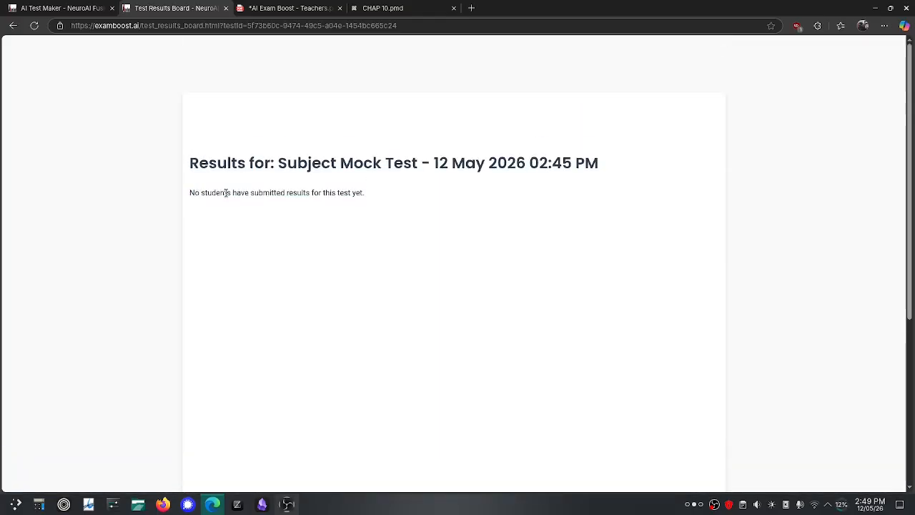
{"action": "left_click", "coordinate": [14, 25]}
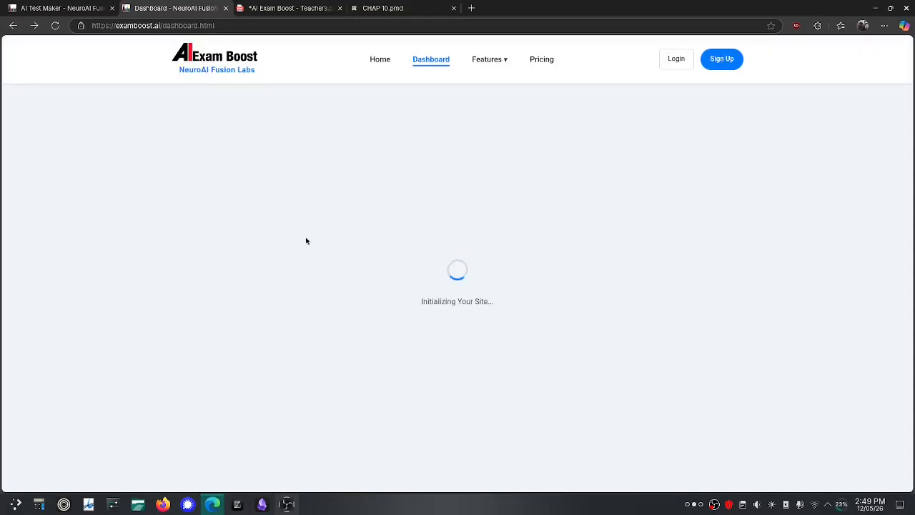
- View the sharing options of the saved mock test, close them and look over the dashboard down to the personalized site section
{"action": "scroll", "coordinate": [318, 306], "scroll_direction": "down", "scroll_amount": 3}
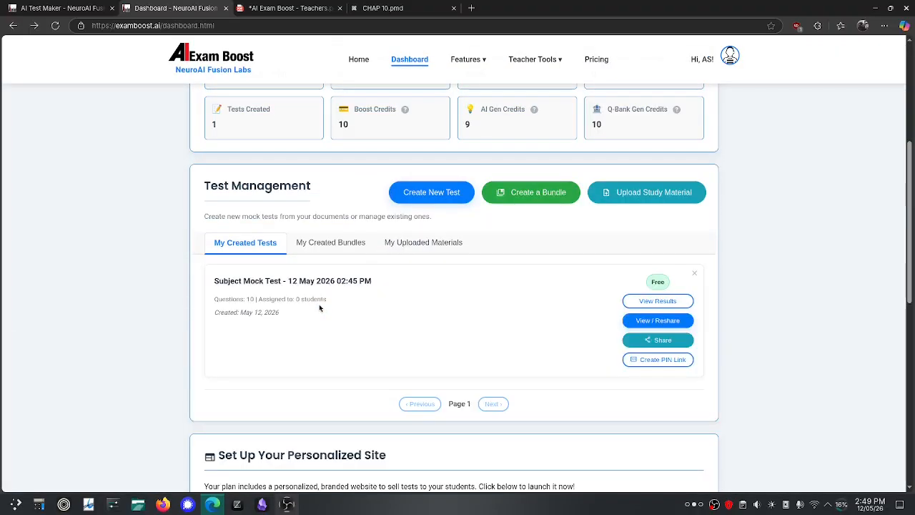
{"action": "left_click", "coordinate": [656, 340]}
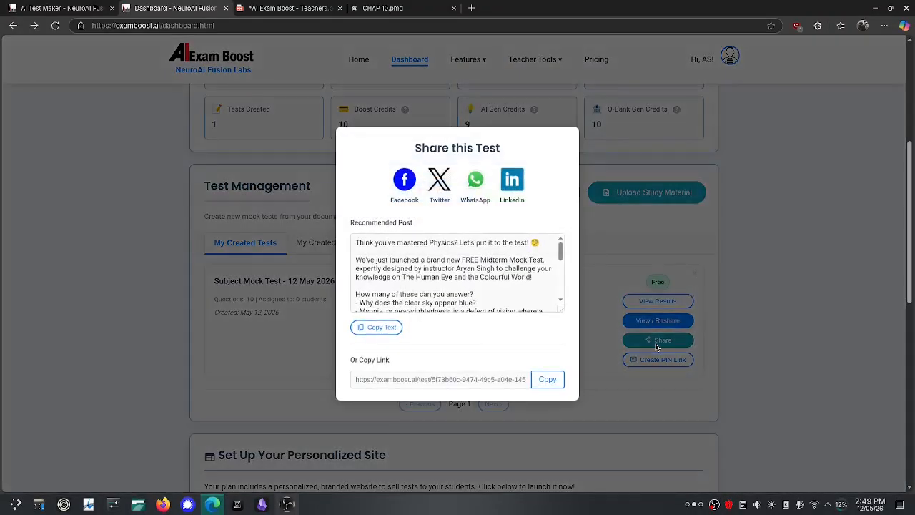
{"action": "left_click", "coordinate": [610, 391]}
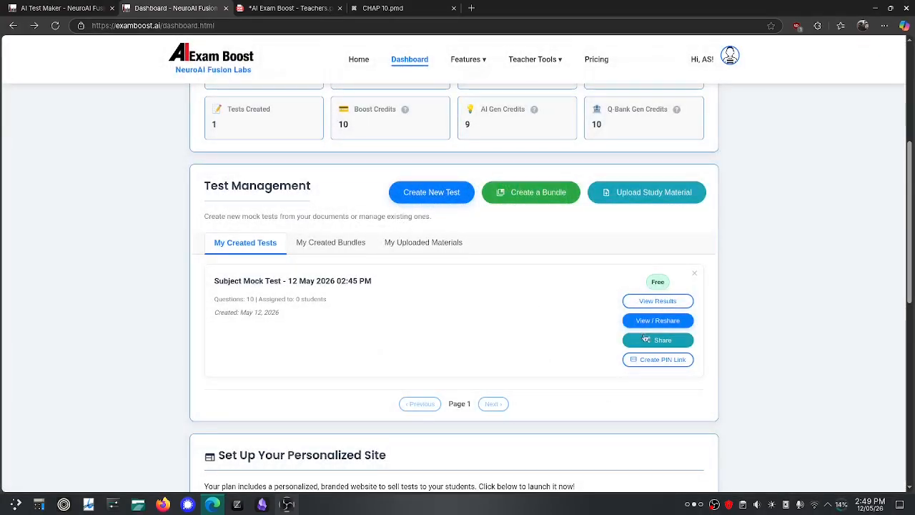
{"action": "scroll", "coordinate": [469, 374], "scroll_direction": "up", "scroll_amount": 5}
{"action": "scroll", "coordinate": [469, 374], "scroll_direction": "down", "scroll_amount": 15}
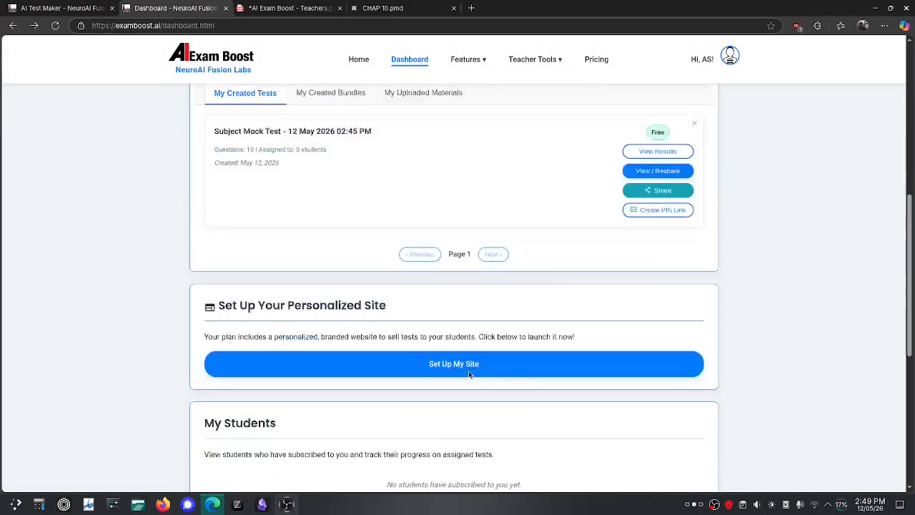